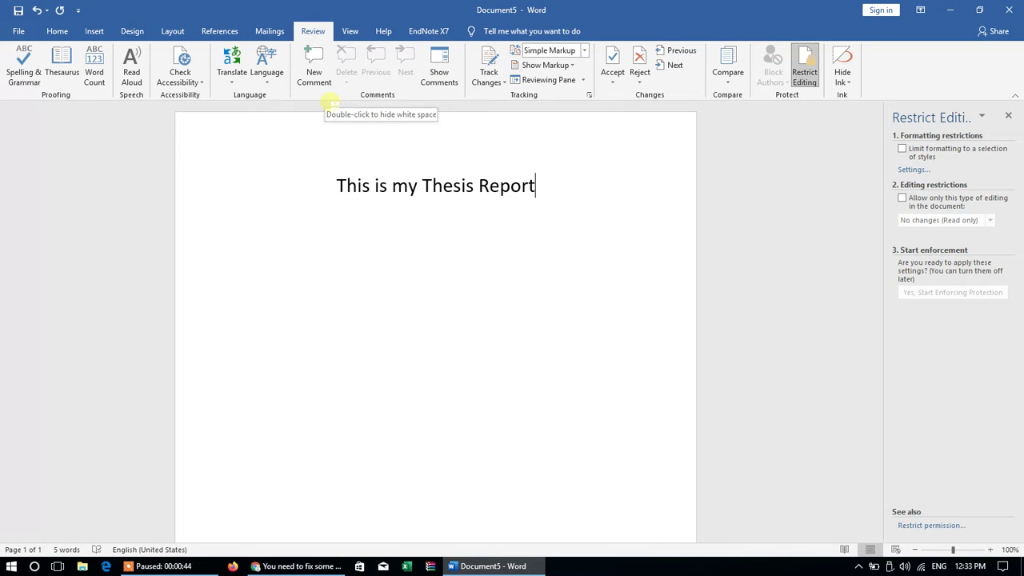
# - Generate two left-aligned paragraphs of sample text below the title with =rand(2)
pyautogui.press('Return')
pyautogui.hotkey('ctrl', 'l')
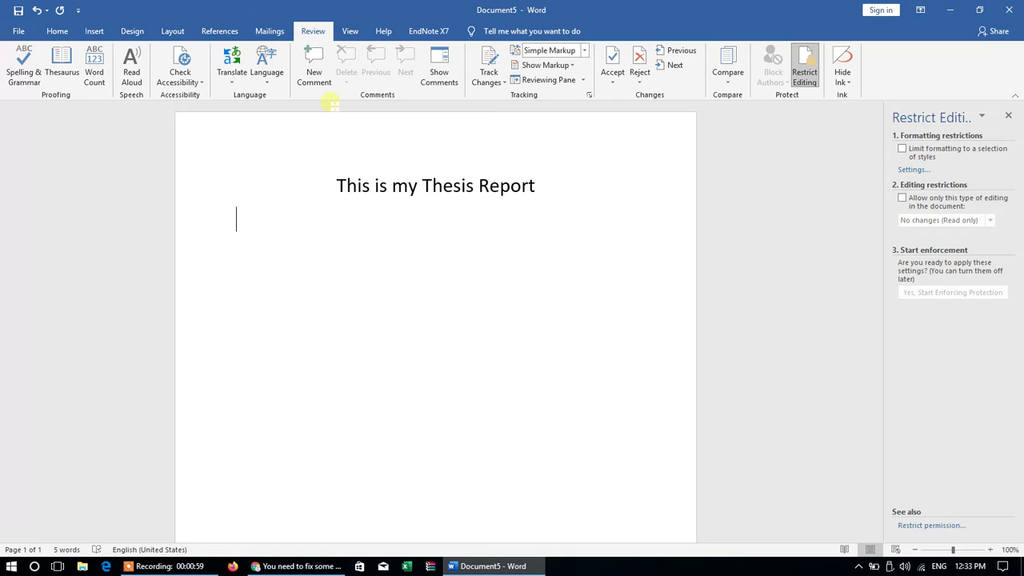
pyautogui.write('=rand(2)')
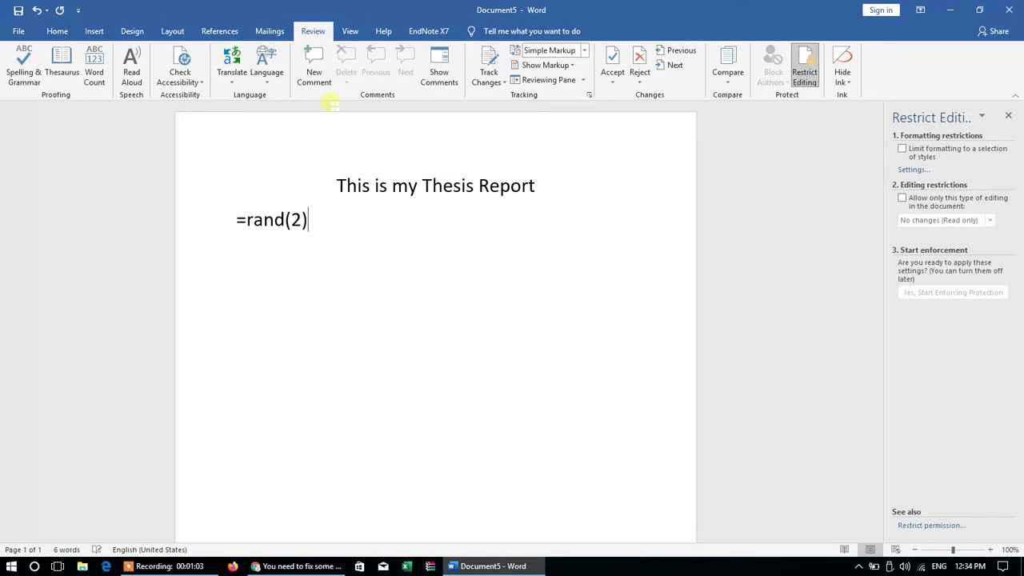
pyautogui.press('Return')
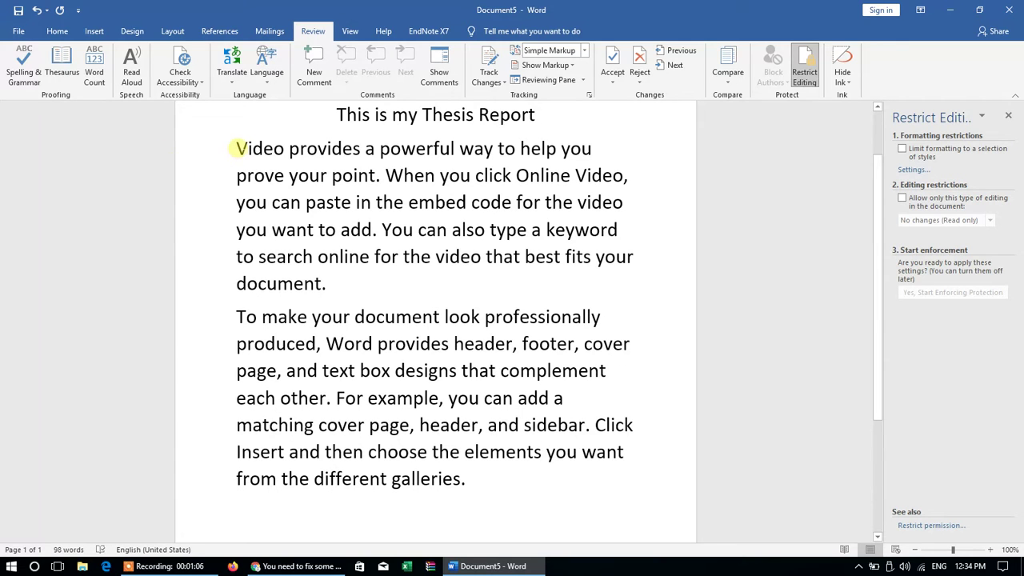
# - Set the font size of both sample paragraphs to 16
pyautogui.keyDown('shift'); pyautogui.click(236, 148); pyautogui.keyUp('shift')
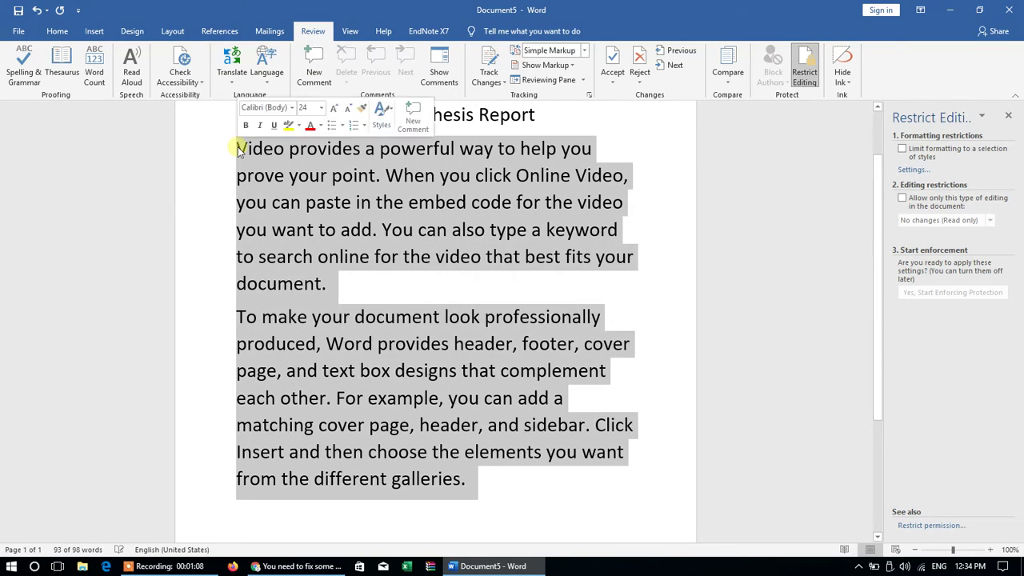
pyautogui.click(56, 30)
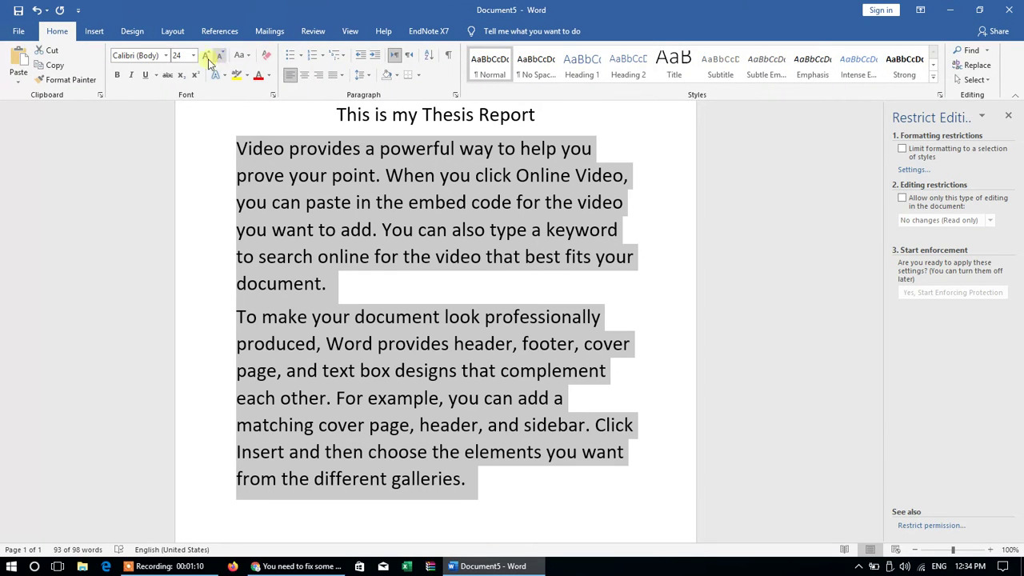
pyautogui.click(177, 55)
pyautogui.write('12')
pyautogui.press('Return')
pyautogui.click(177, 55)
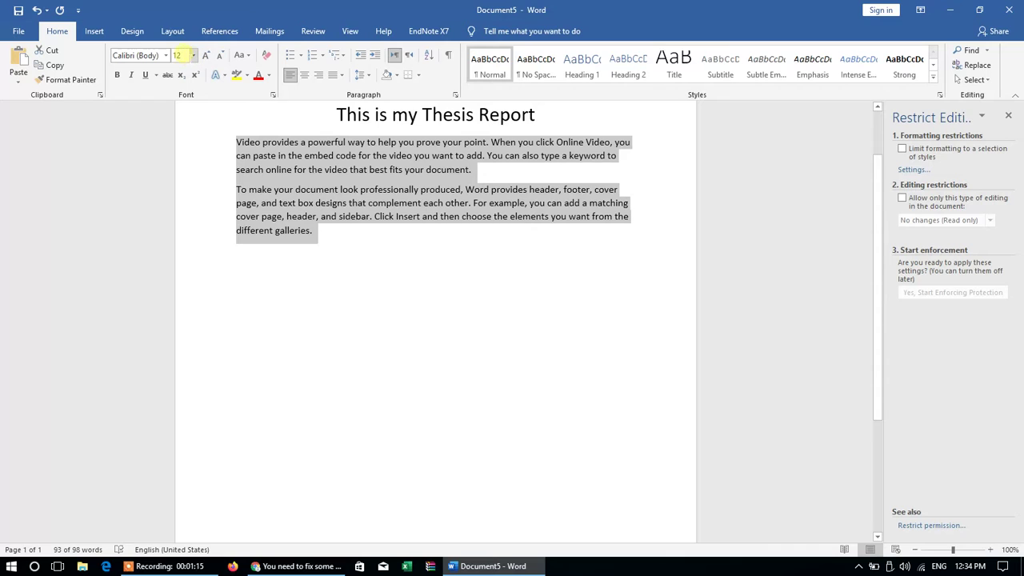
pyautogui.write('16')
pyautogui.press('Return')
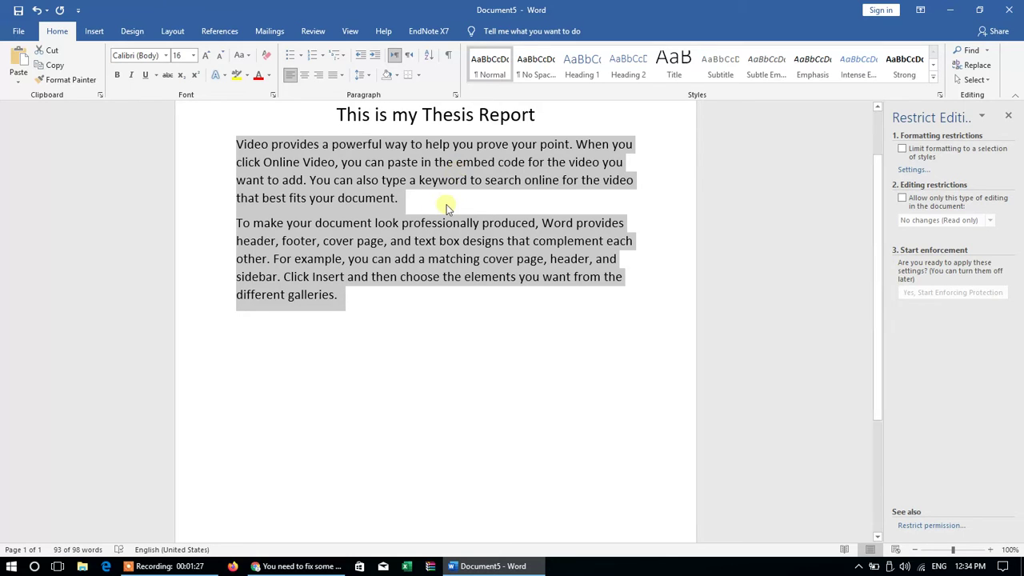
pyautogui.click(446, 205)
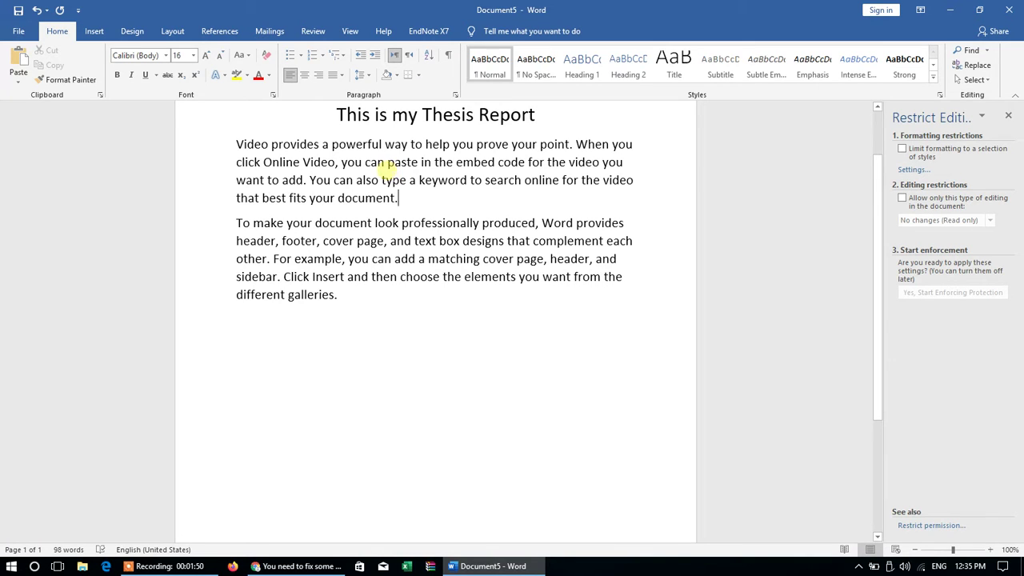
# - Turn on Track Changes and delete the word "powerful" from the first paragraph
pyautogui.click(314, 32)
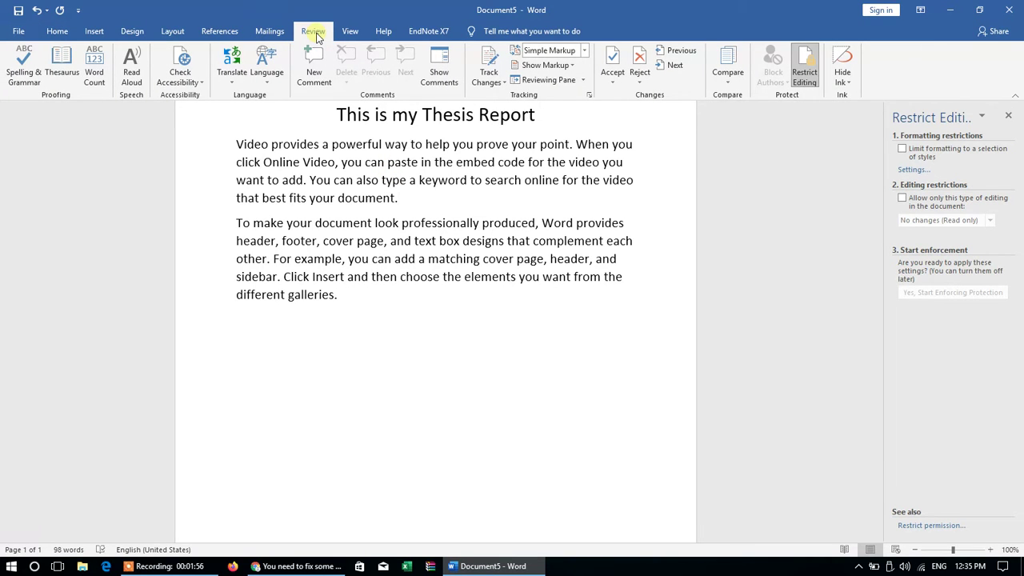
pyautogui.click(501, 83)
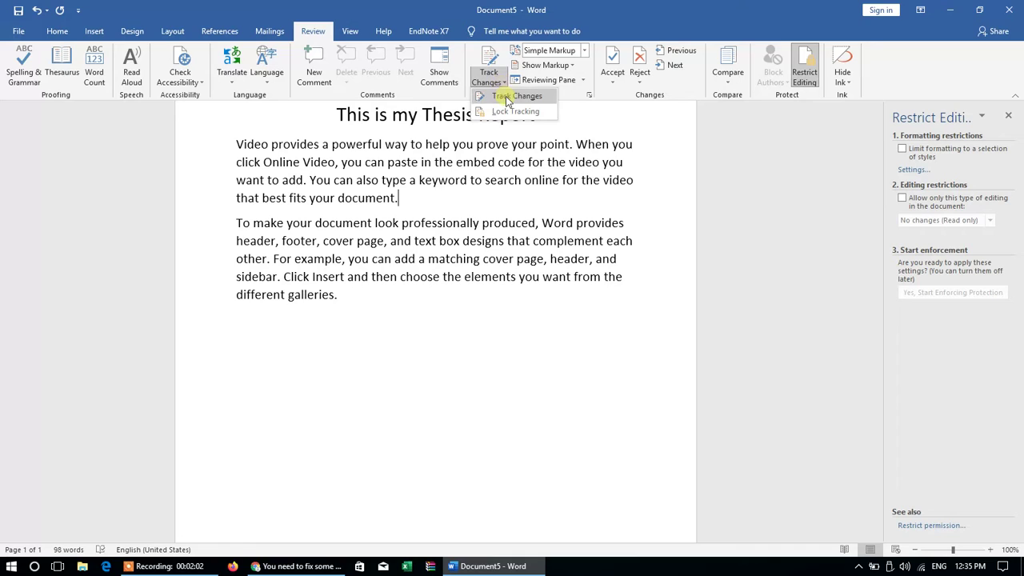
pyautogui.click(511, 96)
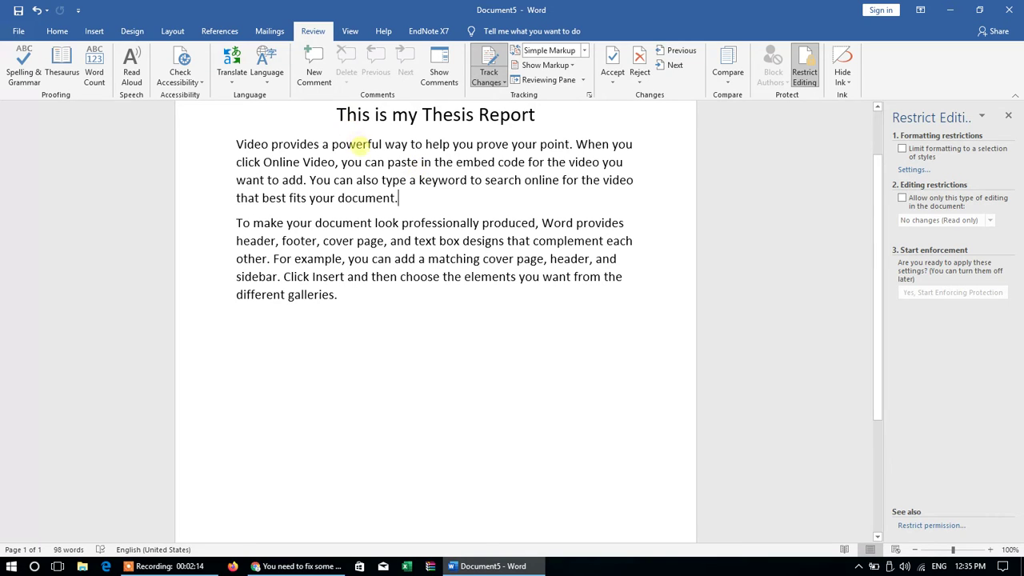
pyautogui.doubleClick(358, 144)
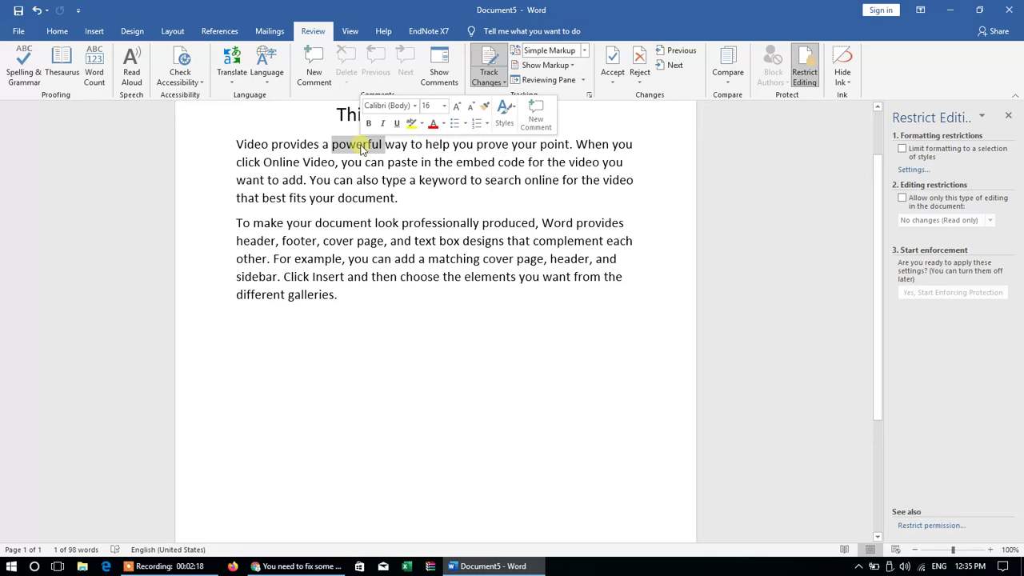
pyautogui.press('Delete')
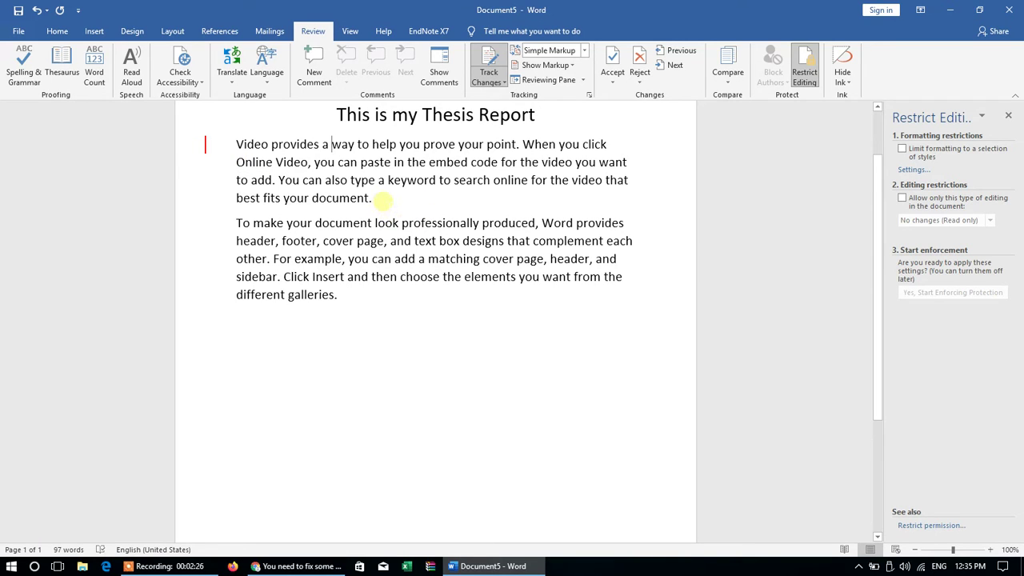
# - Add a new paragraph reading "This is a test review tutorial." between the two sample paragraphs
pyautogui.click(381, 199)
pyautogui.press('Return')
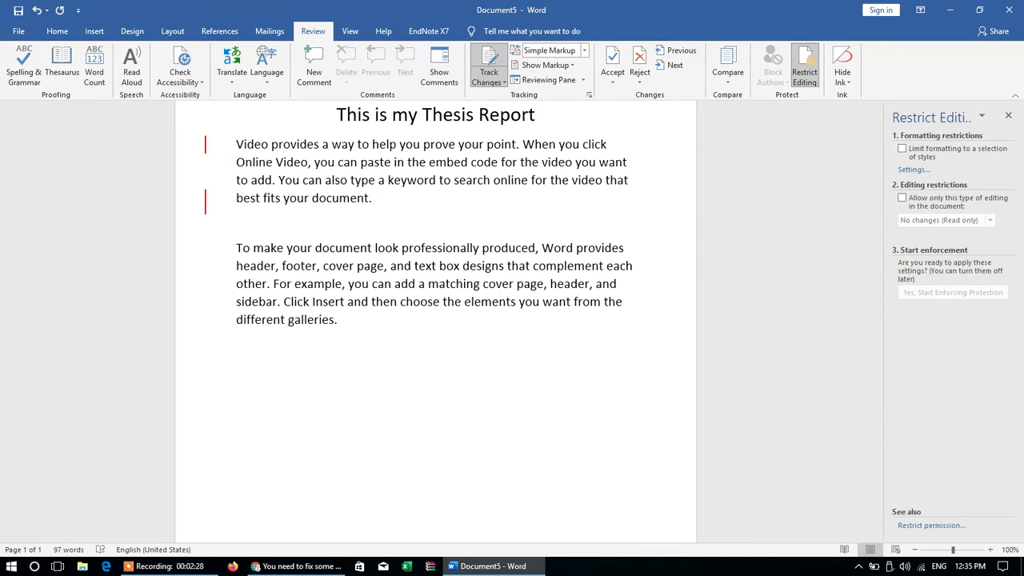
pyautogui.write('This is a text')
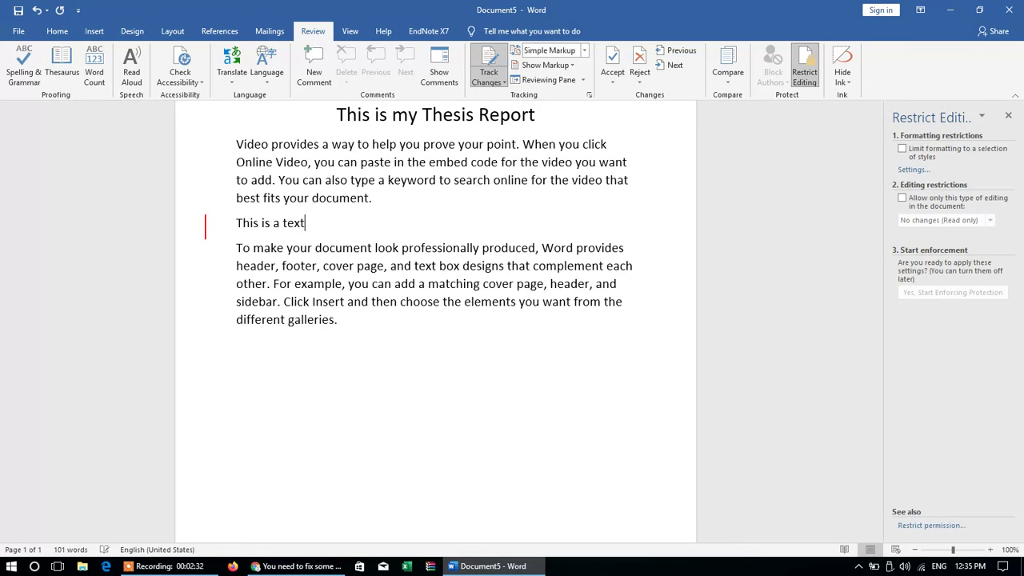
pyautogui.press('BackSpace')
pyautogui.press('BackSpace')
pyautogui.write('st review tutorial.')
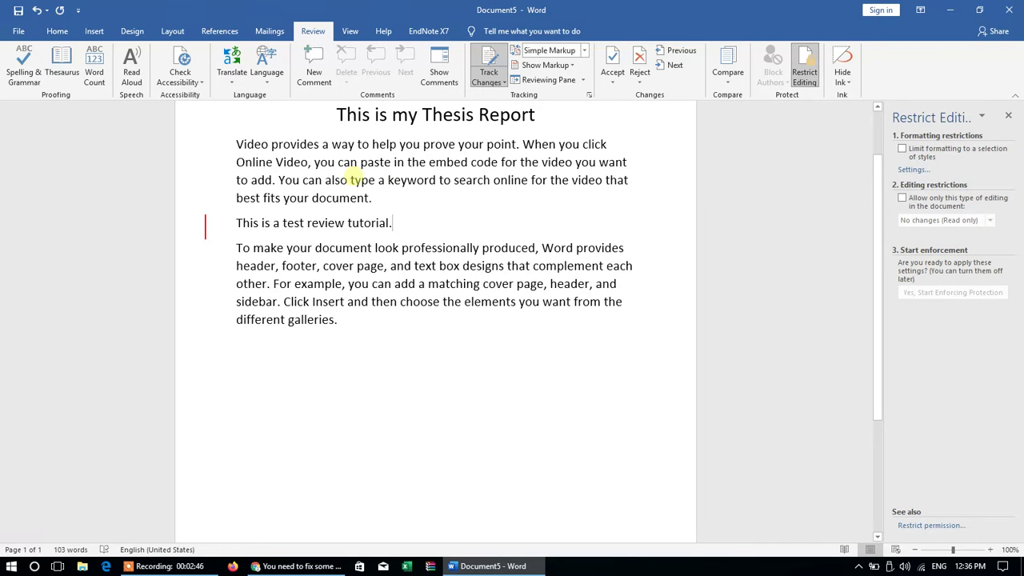
# - Toggle the tracked changes between hidden and shown, and examine the deletion note for the first paragraph
pyautogui.click(210, 230)
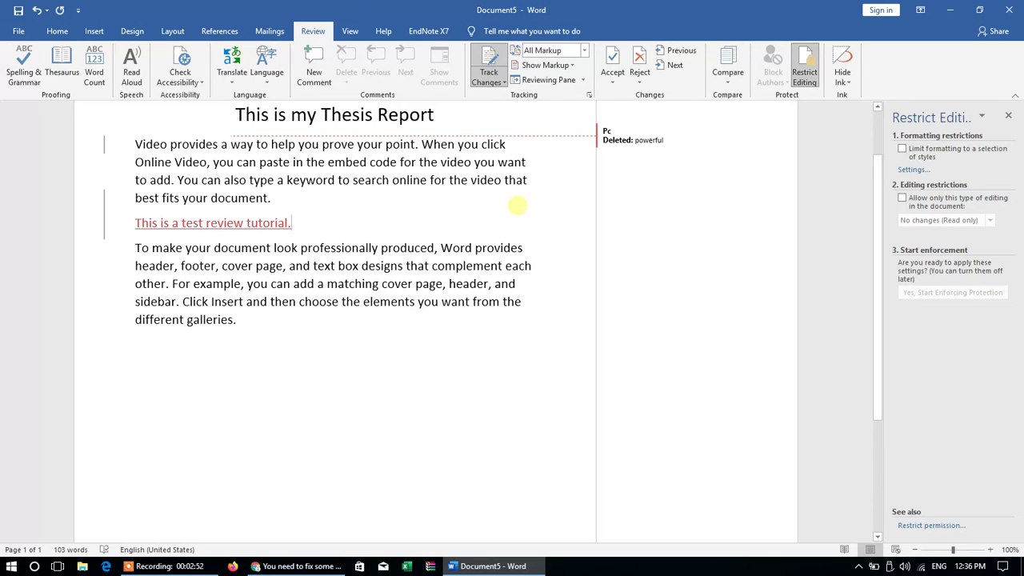
pyautogui.click(104, 202)
pyautogui.doubleClick(104, 202)
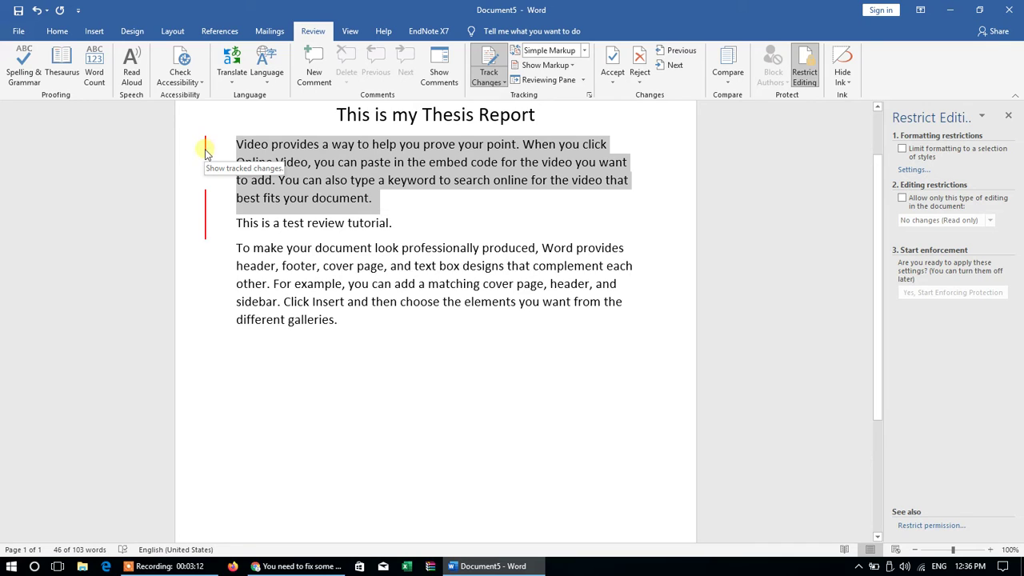
pyautogui.click(320, 146)
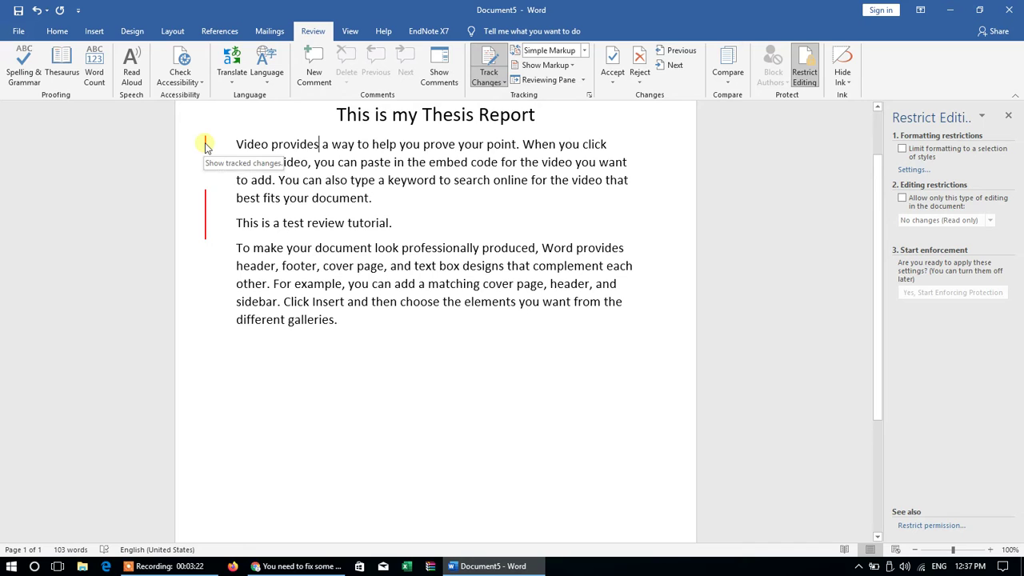
pyautogui.click(205, 146)
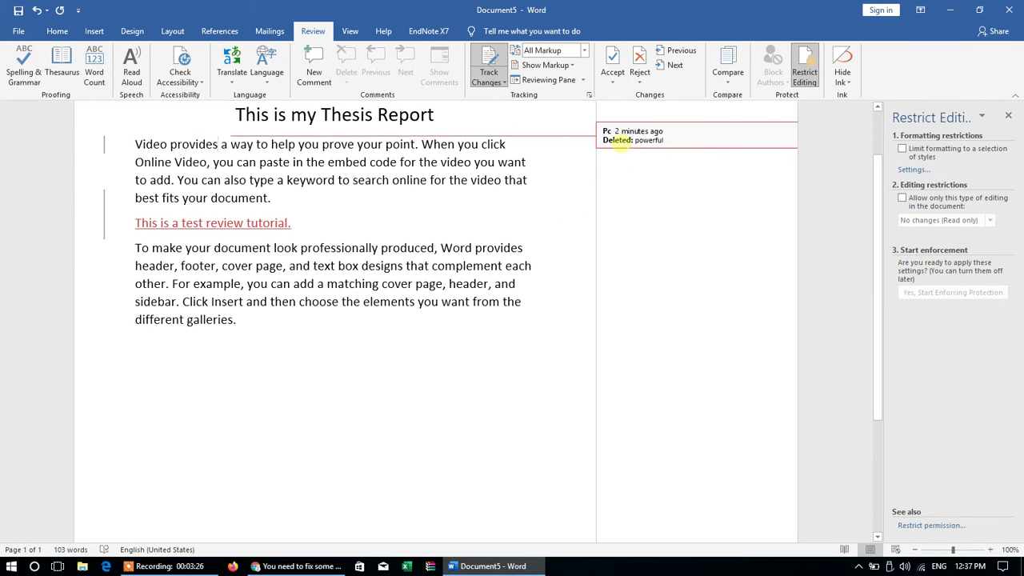
pyautogui.moveTo(649, 139)
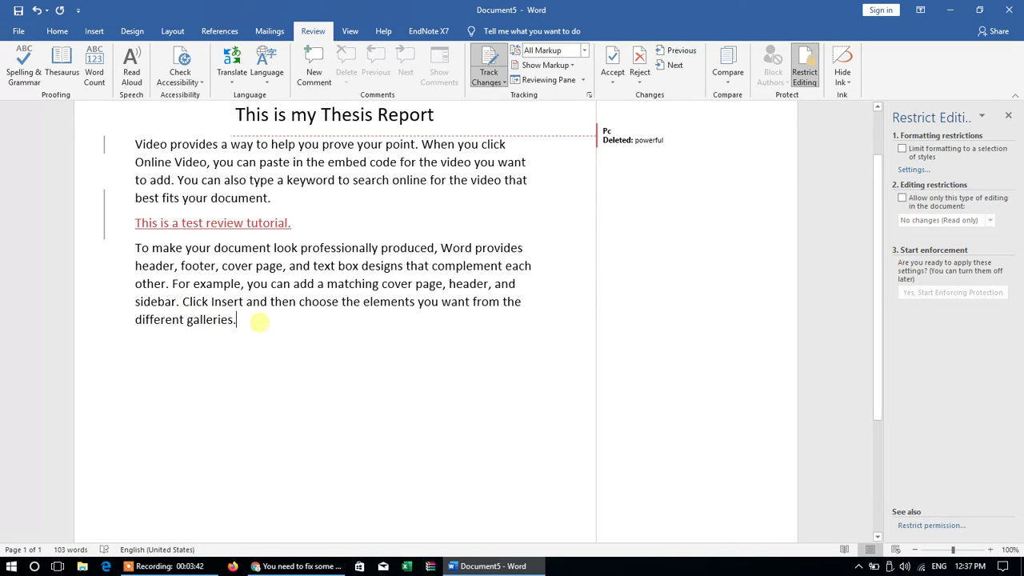
# - Attach a comment to the word "galleries" reading "You should add a figure on the concept over here."
pyautogui.doubleClick(199, 320)
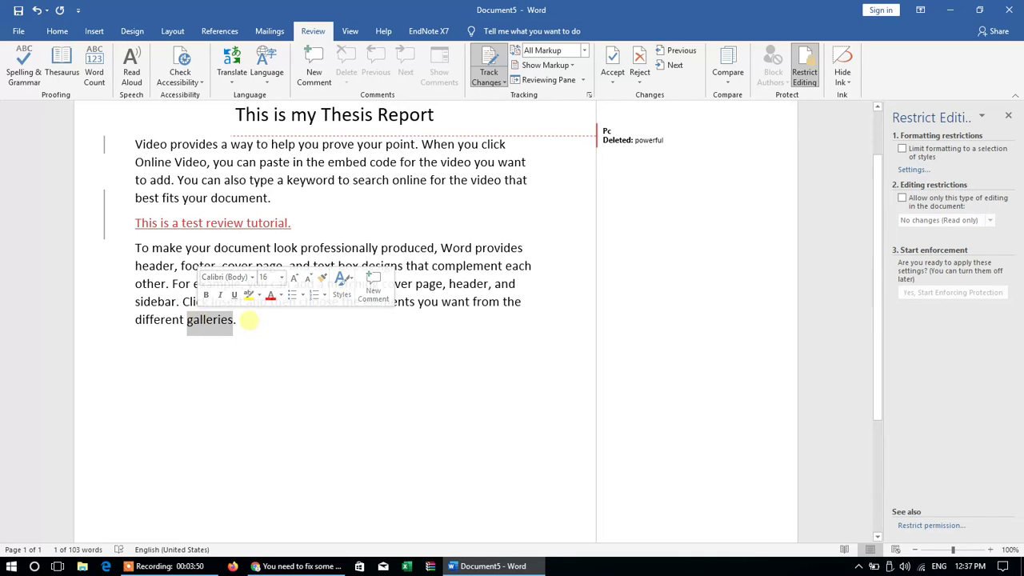
pyautogui.click(249, 320)
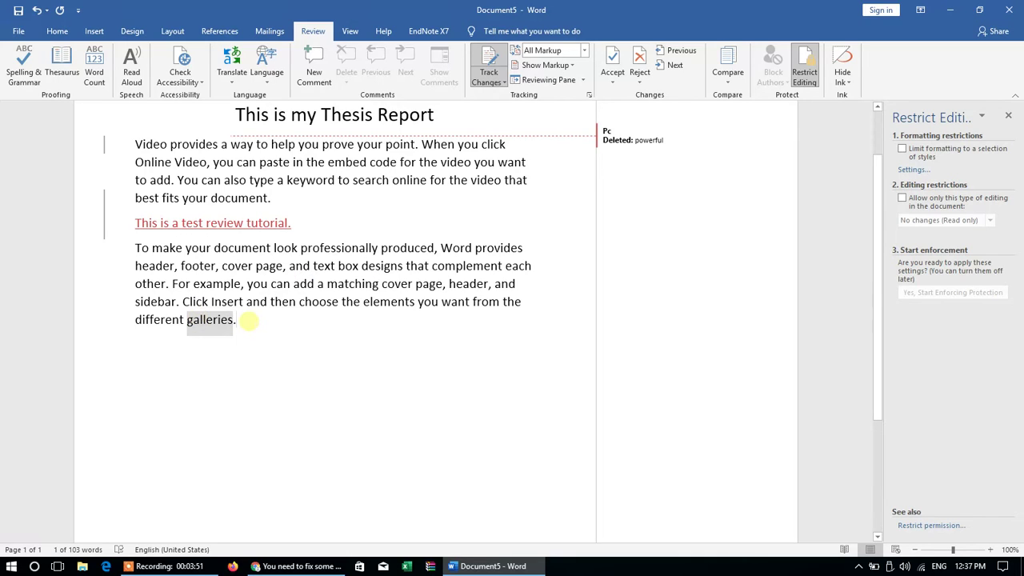
pyautogui.click(319, 64)
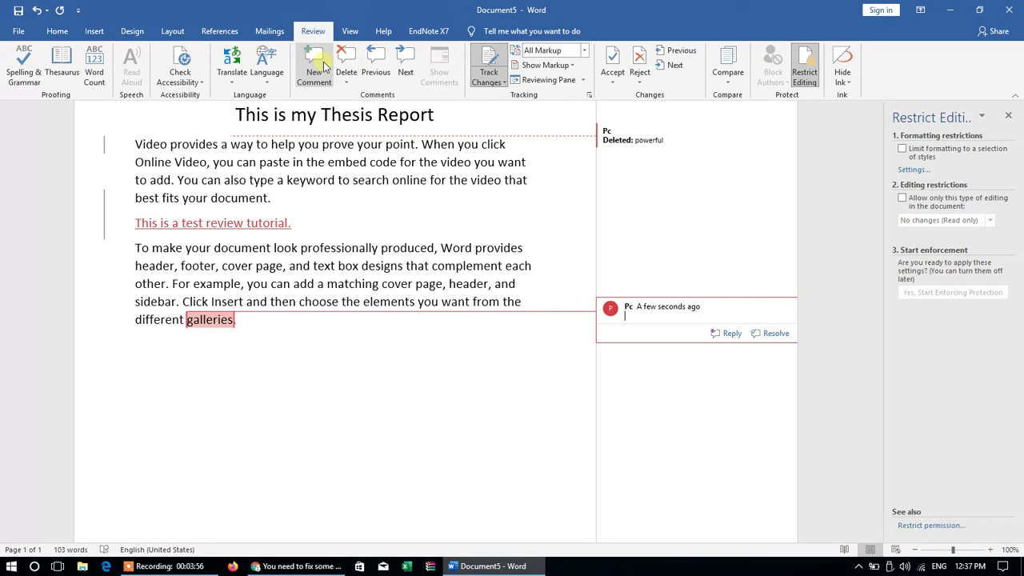
pyautogui.write('You shoud')
pyautogui.press('BackSpace')
pyautogui.press('BackSpace')
pyautogui.press('BackSpace')
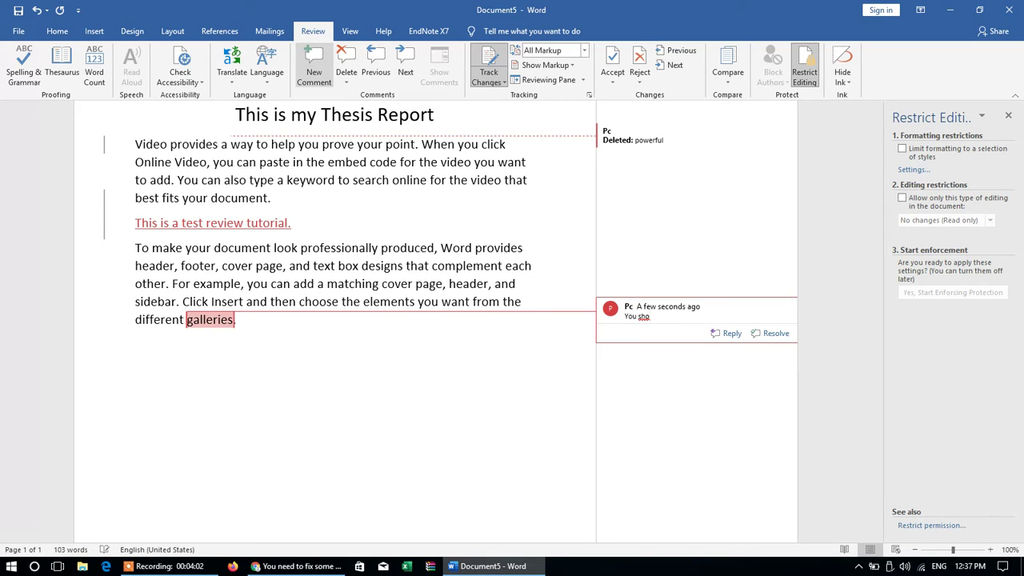
pyautogui.write('uld add afigure on the conce')
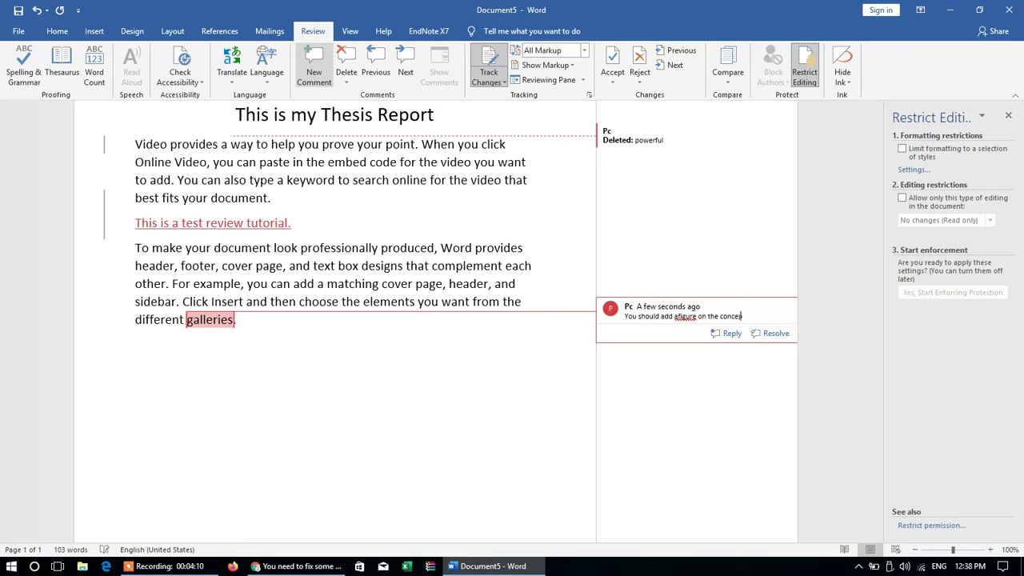
pyautogui.write('pt over here.')
pyautogui.rightClick(684, 315)
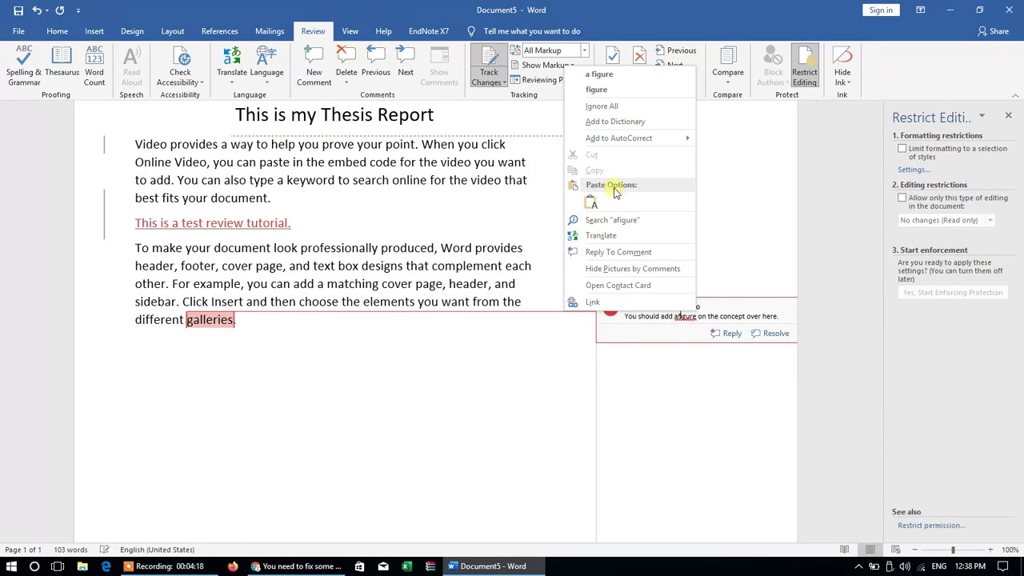
pyautogui.click(614, 75)
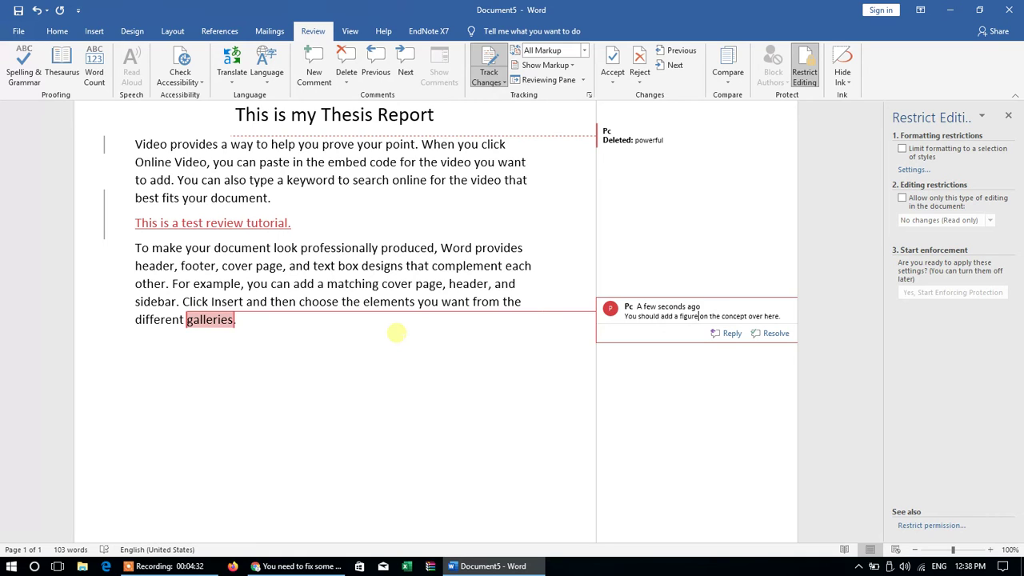
# - Save the document to the Desktop as "This is my Thesis Report" in Word Document format
pyautogui.click(19, 13)
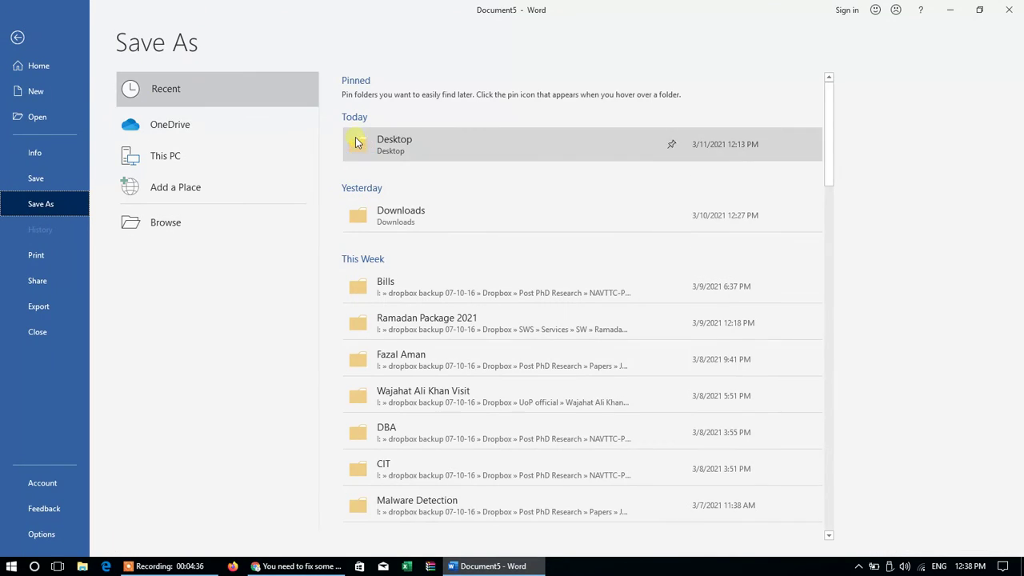
pyautogui.click(397, 147)
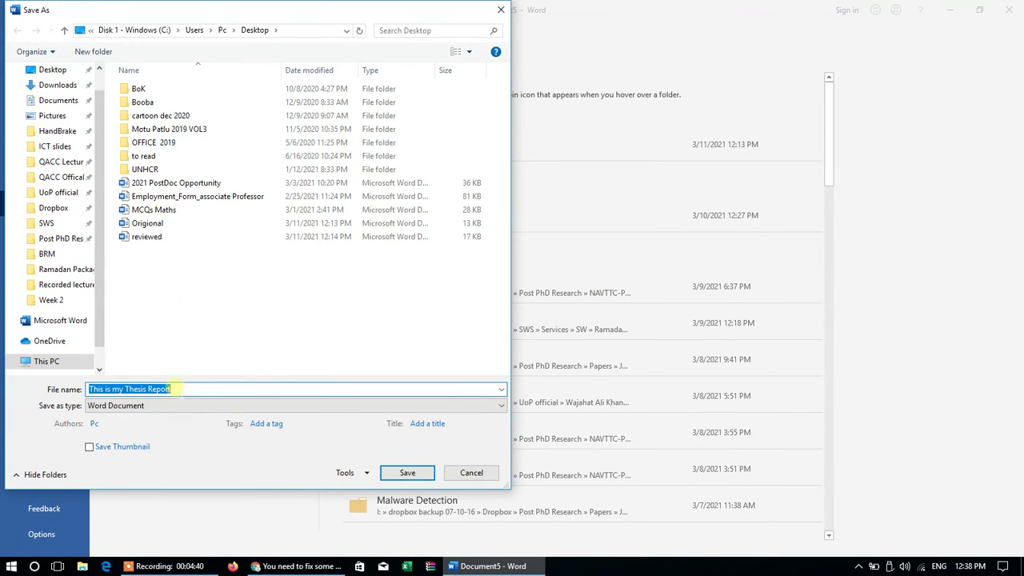
pyautogui.click(45, 70)
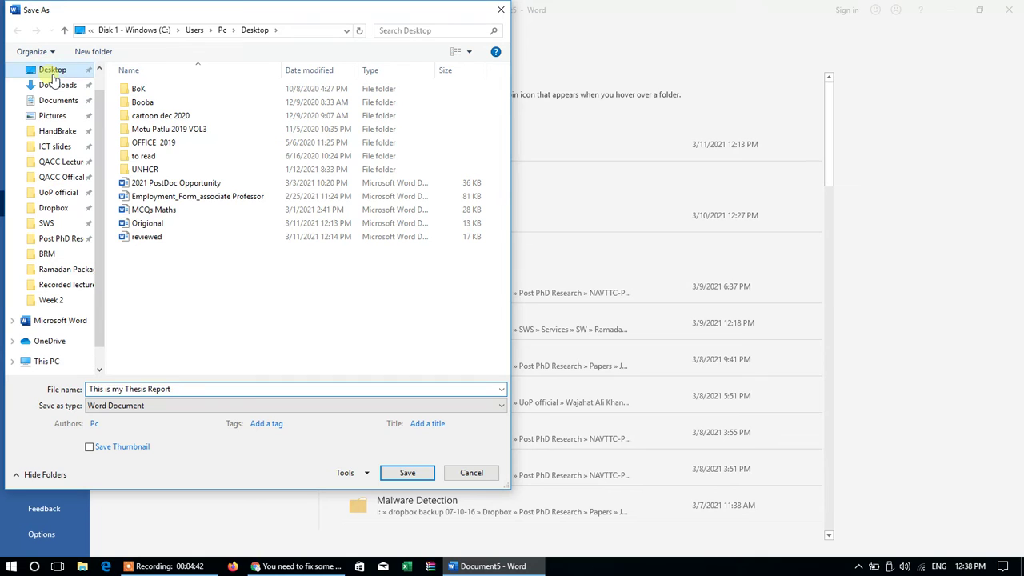
pyautogui.click(407, 472)
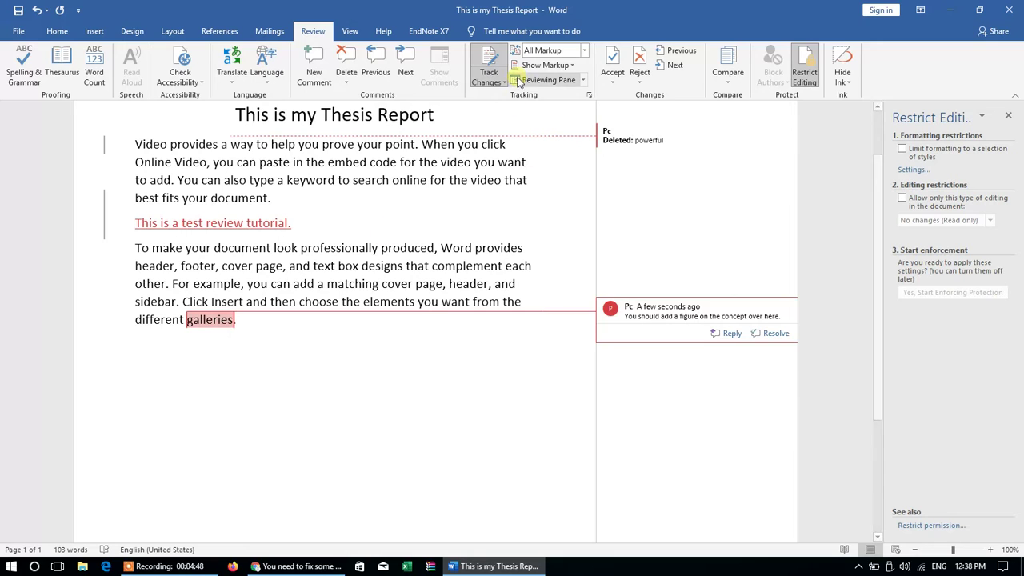
# - Compare the document in Simple Markup, All Markup, No Markup and Original display modes, and return it to All Markup
pyautogui.click(585, 52)
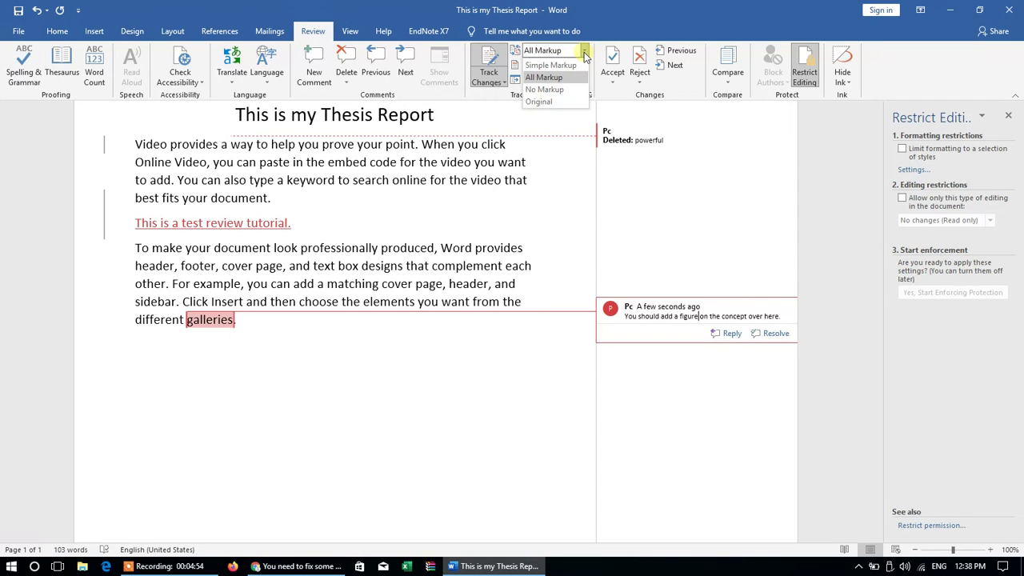
pyautogui.click(551, 65)
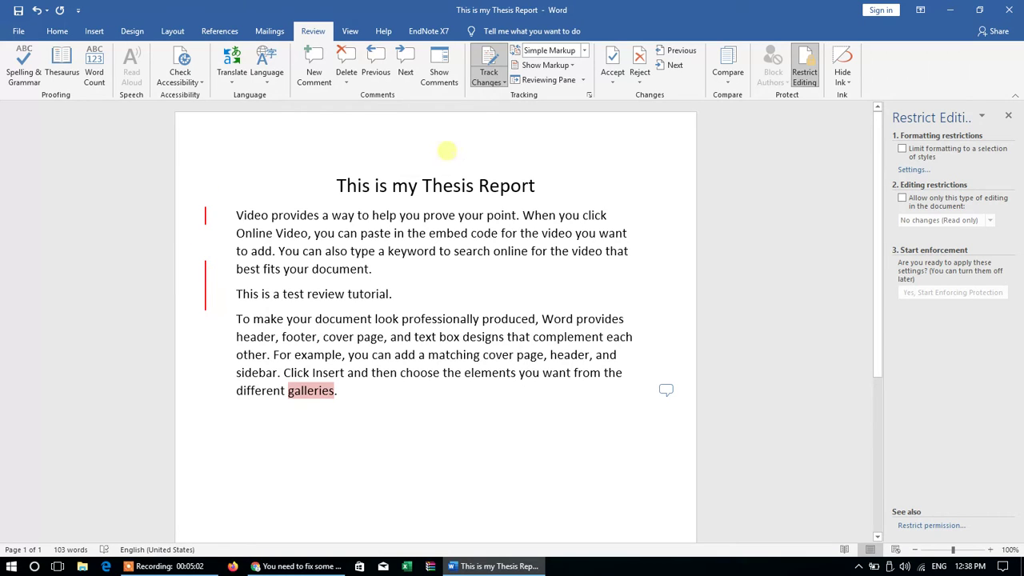
pyautogui.click(582, 53)
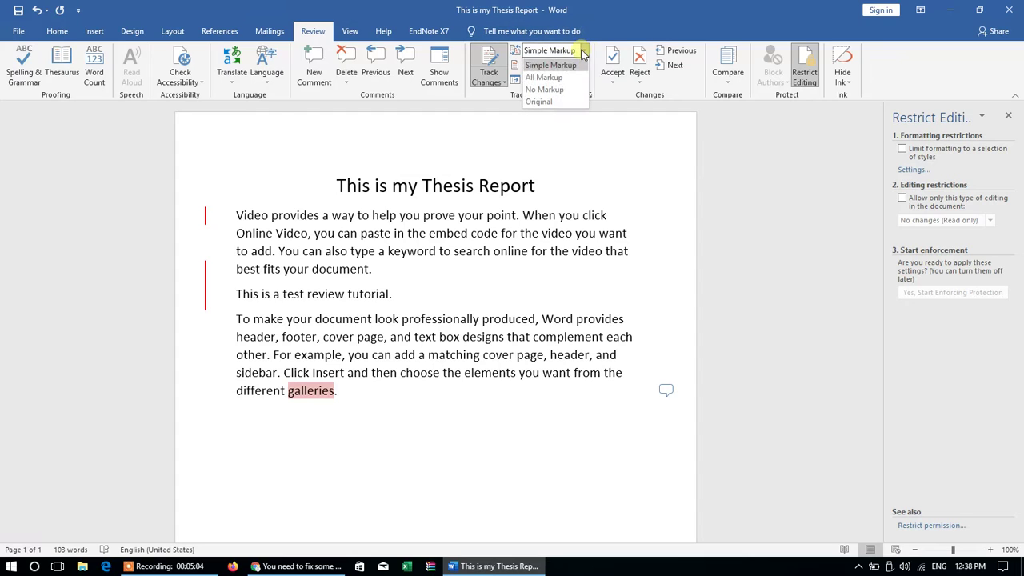
pyautogui.click(573, 78)
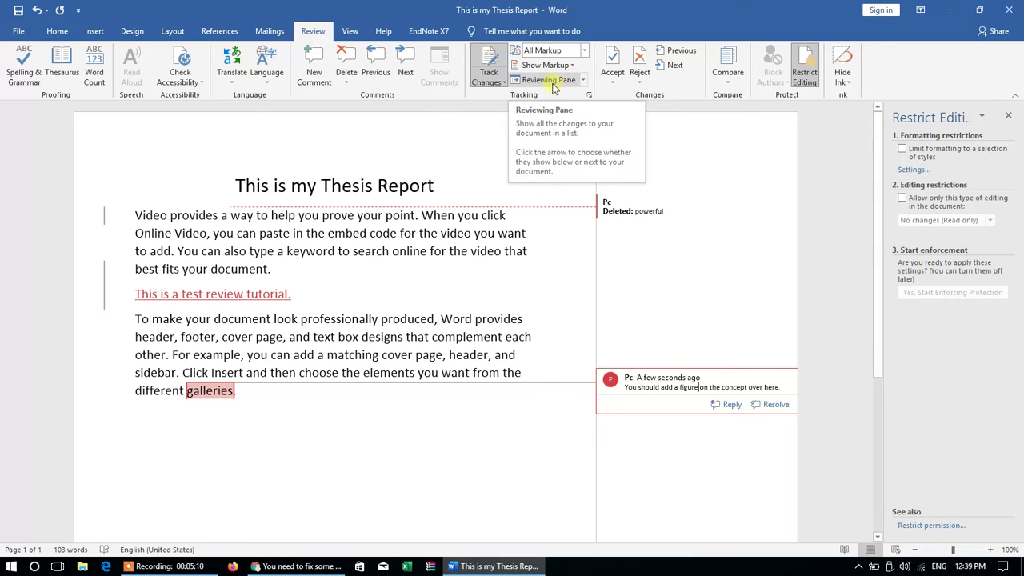
pyautogui.click(585, 51)
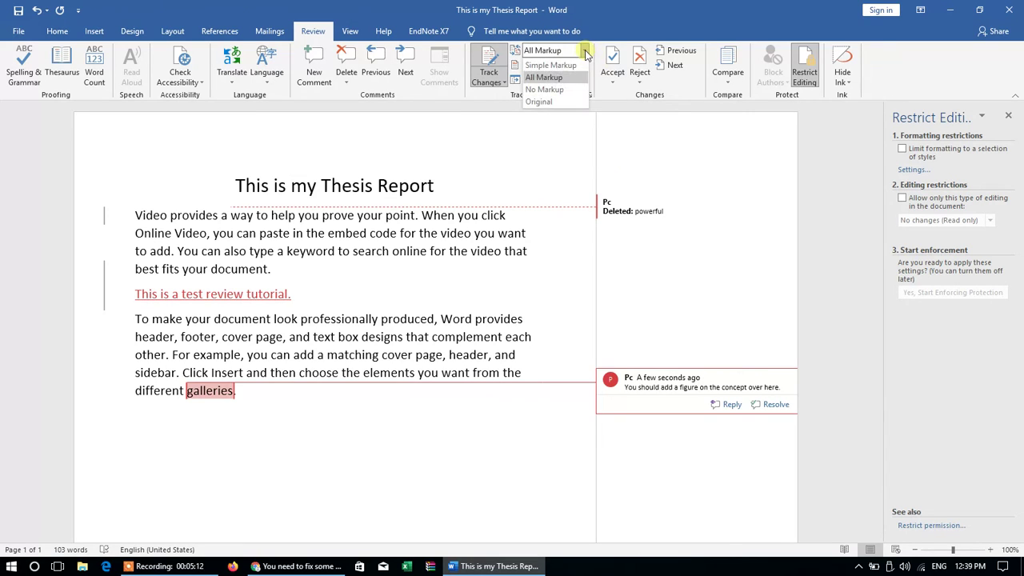
pyautogui.click(564, 90)
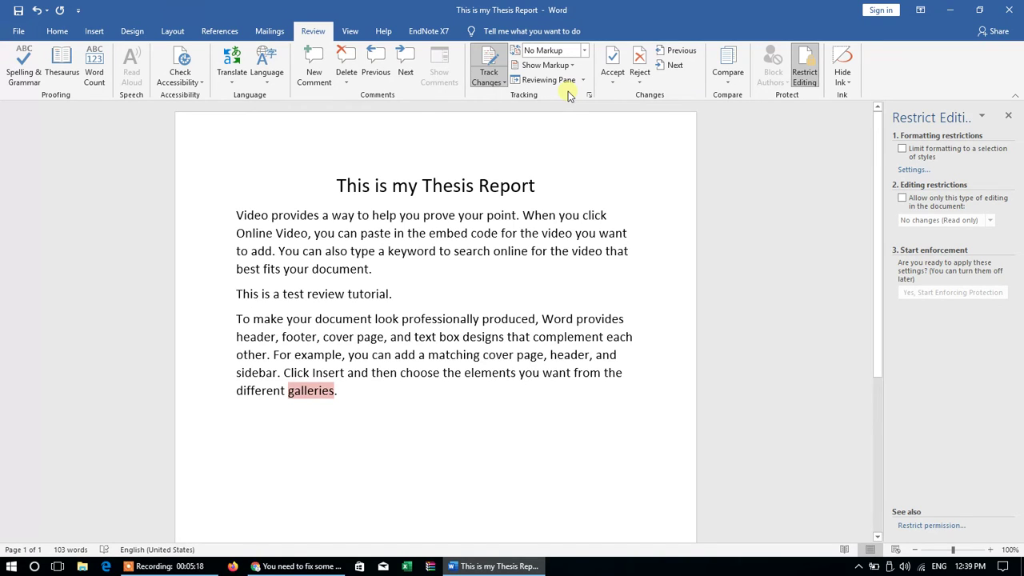
pyautogui.click(583, 50)
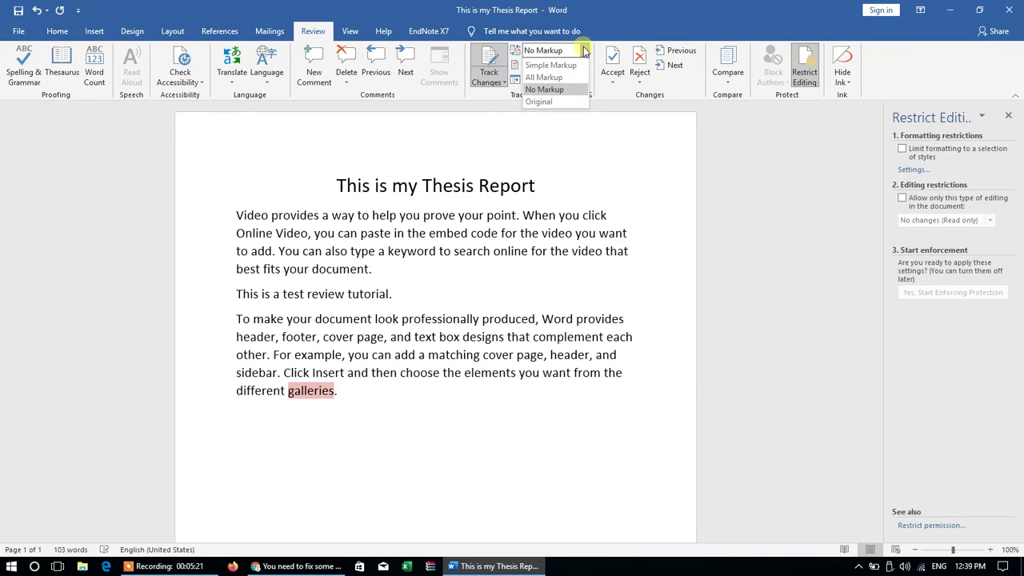
pyautogui.click(544, 101)
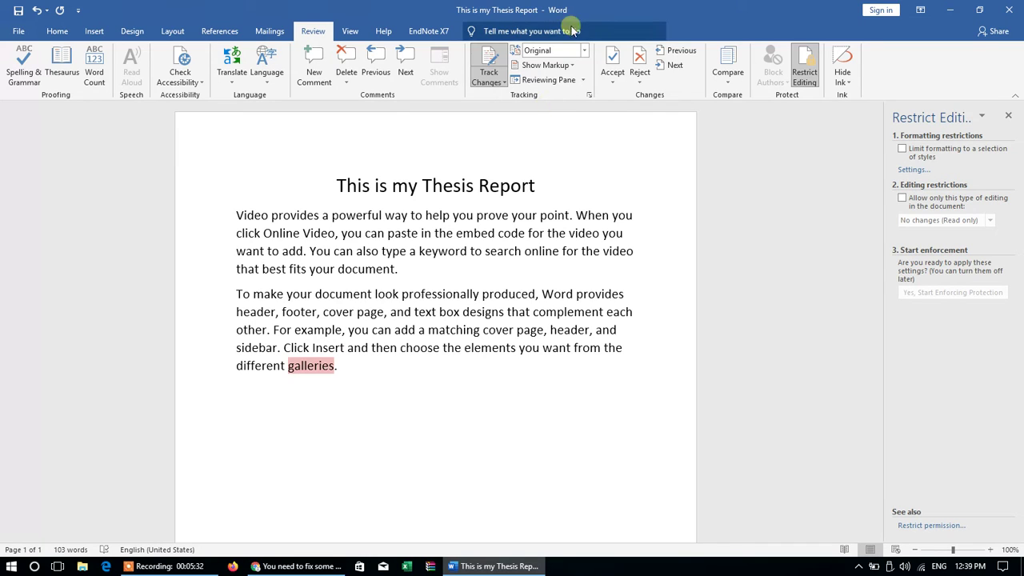
pyautogui.click(584, 49)
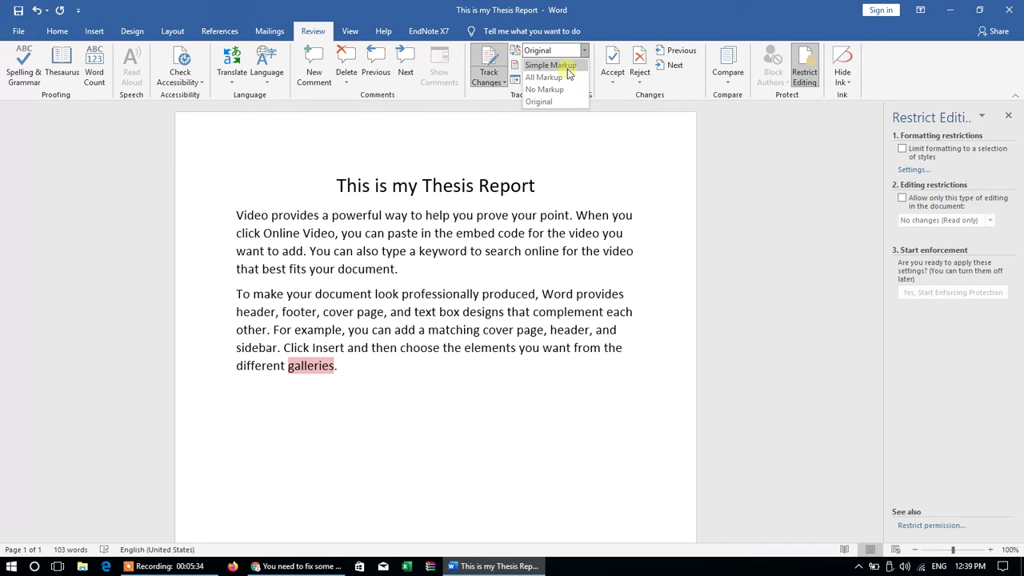
pyautogui.click(565, 78)
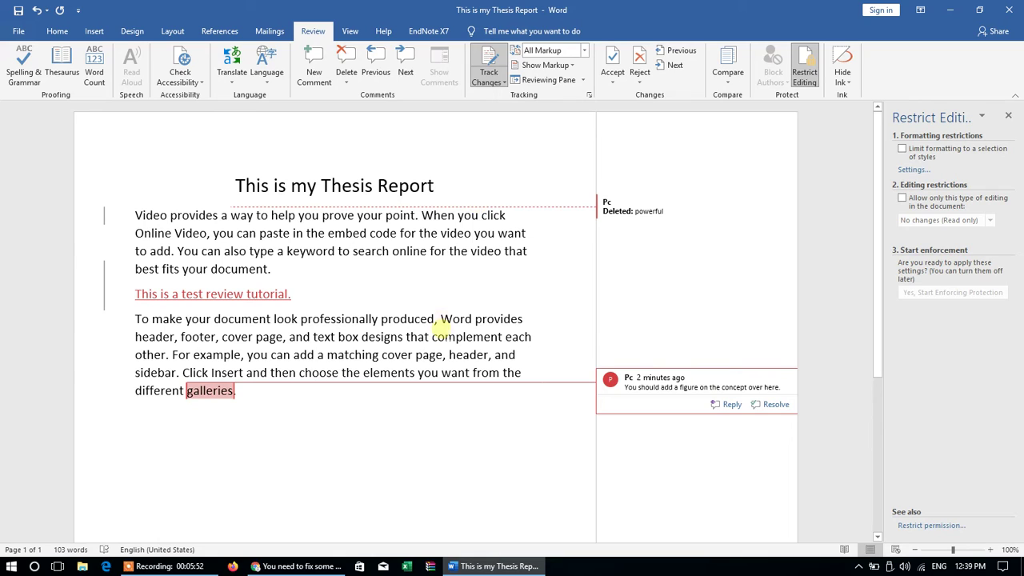
# - Reject the tracked deletion of the word "powerful" in the first paragraph
pyautogui.click(328, 302)
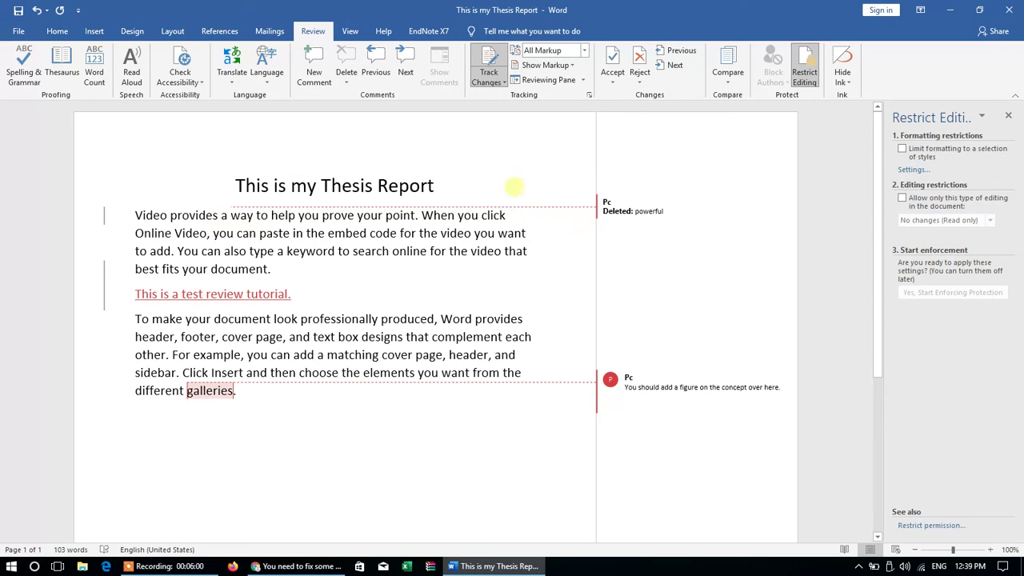
pyautogui.moveTo(654, 209)
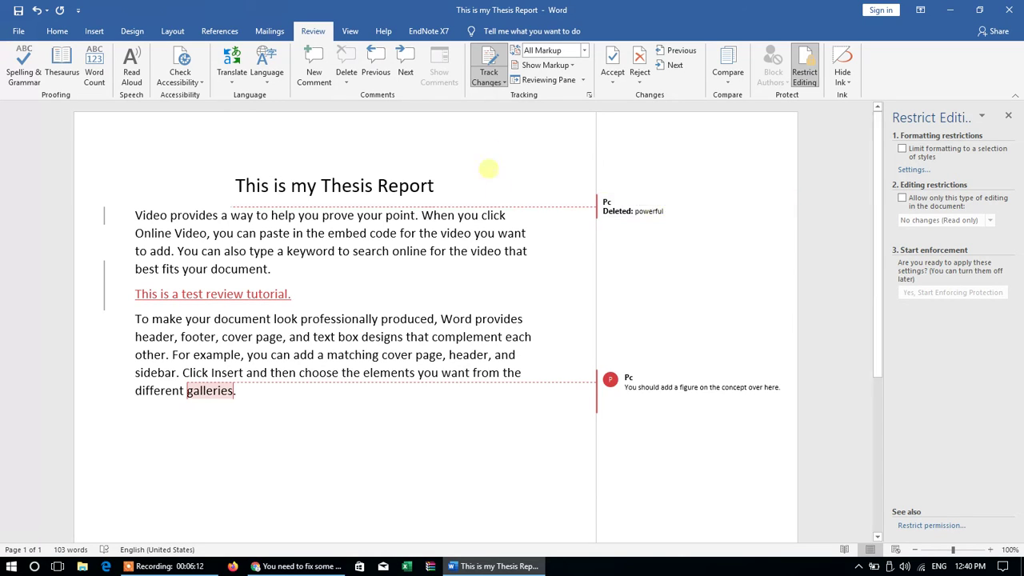
pyautogui.doubleClick(648, 211)
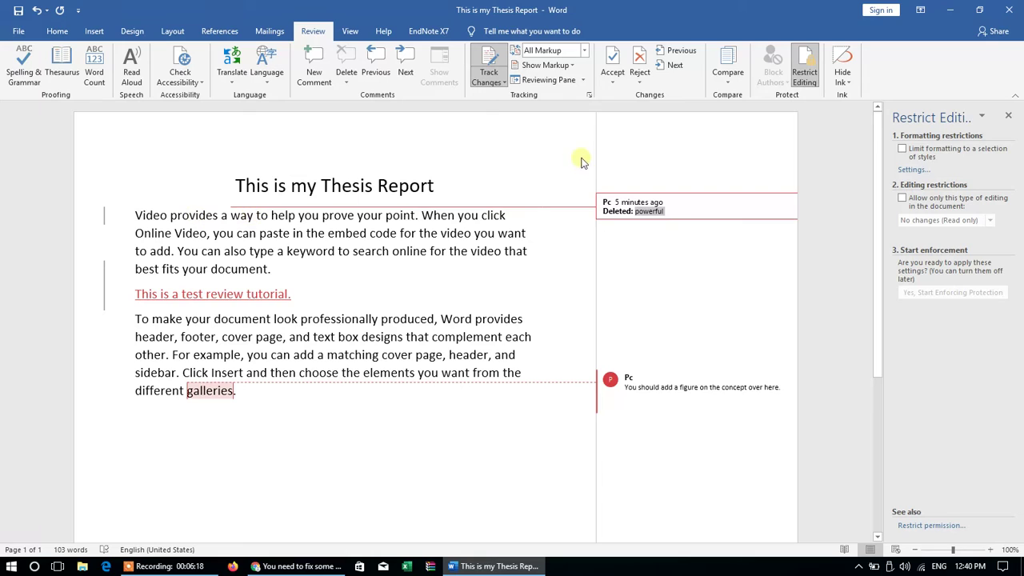
pyautogui.click(639, 64)
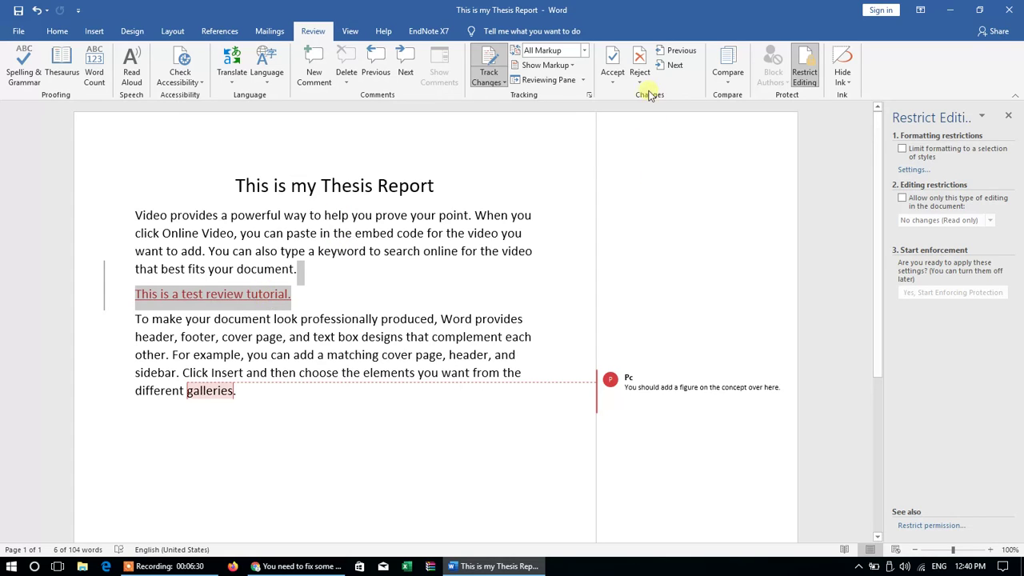
# - Accept the tracked insertion of the paragraph "This is a test review tutorial." and delete the comment on "galleries"
pyautogui.click(613, 77)
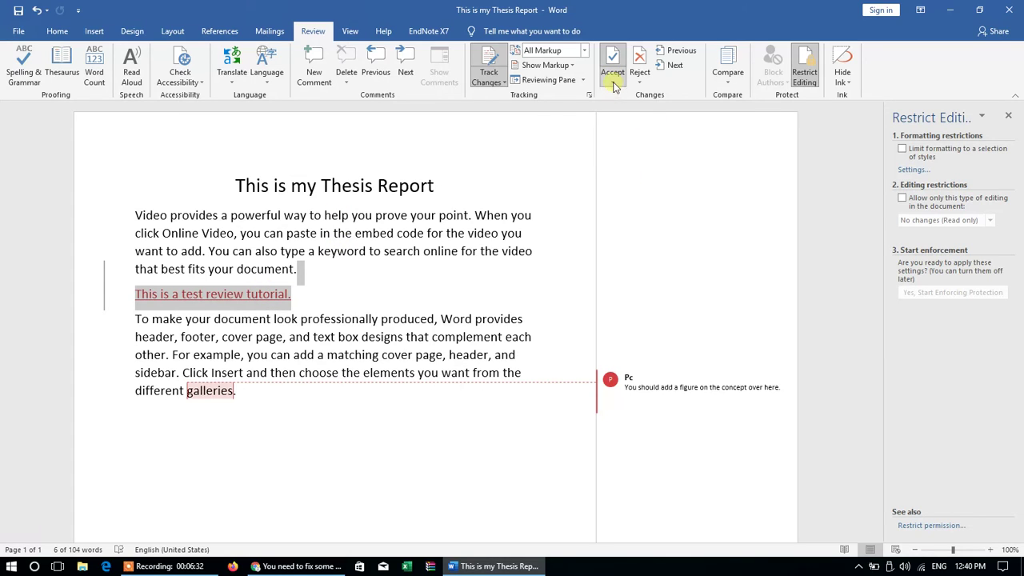
pyautogui.click(612, 64)
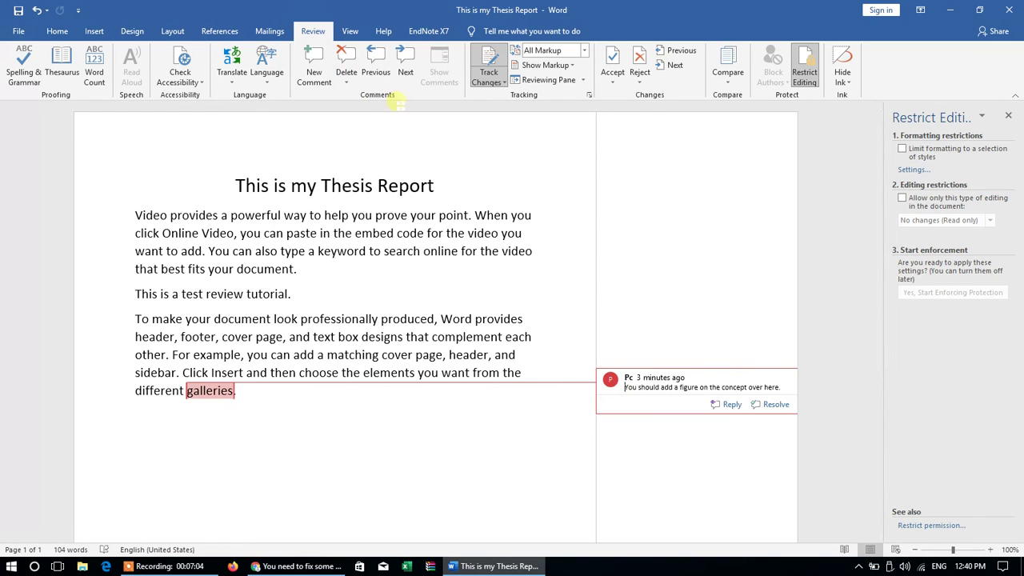
pyautogui.click(349, 64)
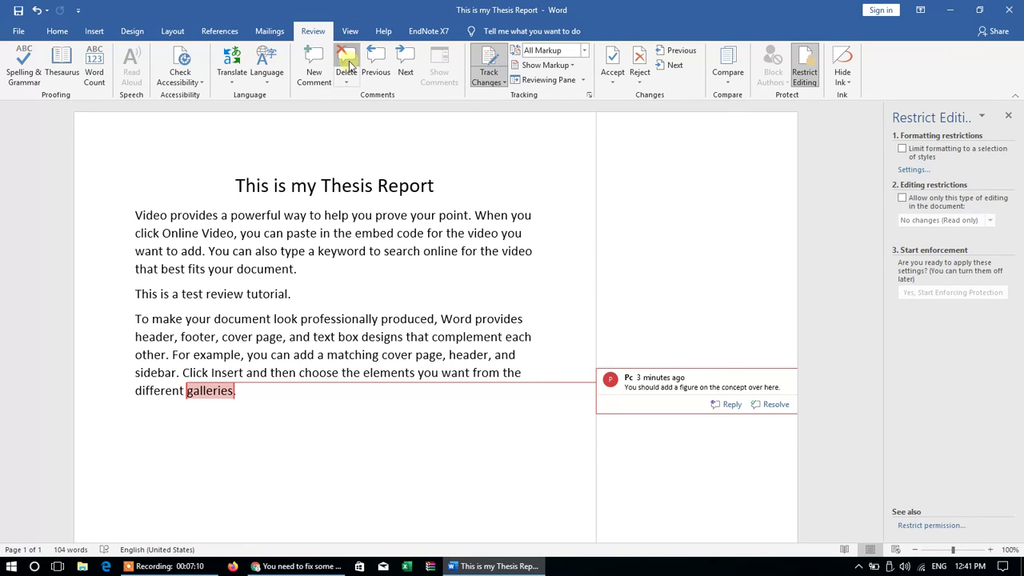
pyautogui.click(539, 336)
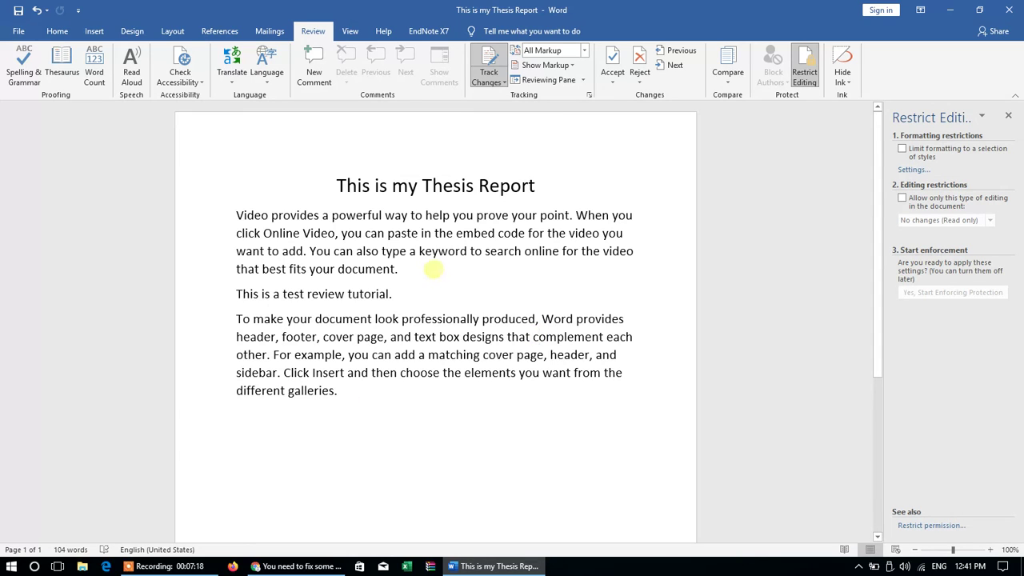
# - Remove the word "document" from the end of the first paragraph so its last sentence ends with "your."
pyautogui.click(434, 262)
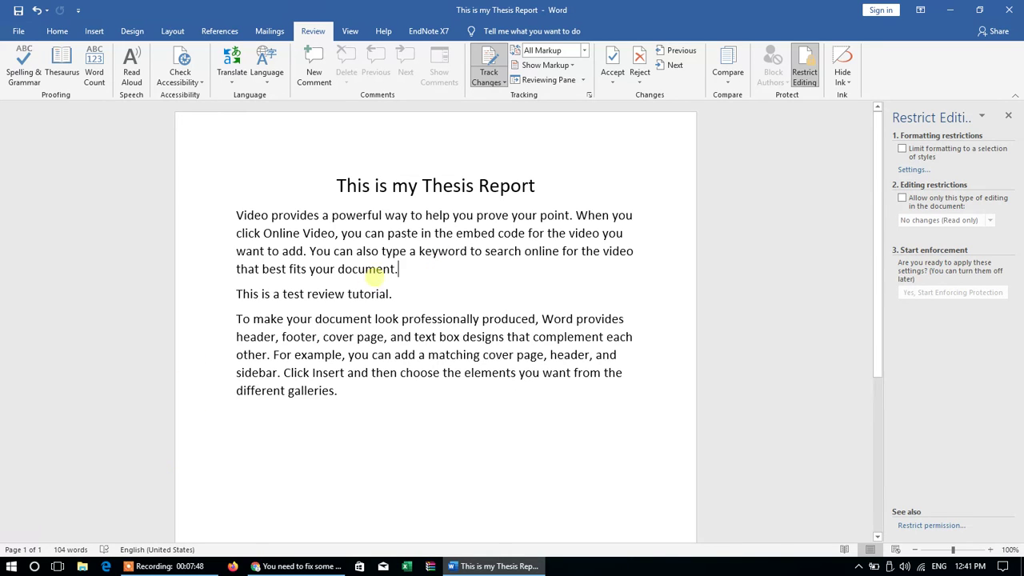
pyautogui.press('BackSpace')
pyautogui.press('BackSpace')
pyautogui.press('BackSpace')
pyautogui.press('BackSpace')
pyautogui.press('BackSpace')
pyautogui.press('BackSpace')
pyautogui.press('BackSpace')
pyautogui.press('BackSpace')
pyautogui.press('BackSpace')
pyautogui.press('BackSpace')
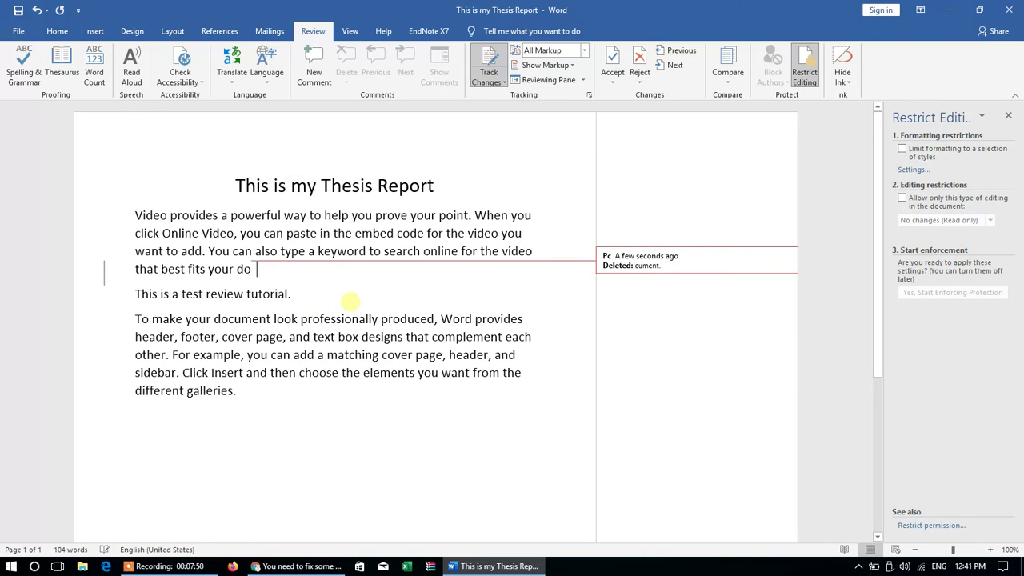
pyautogui.write('.')
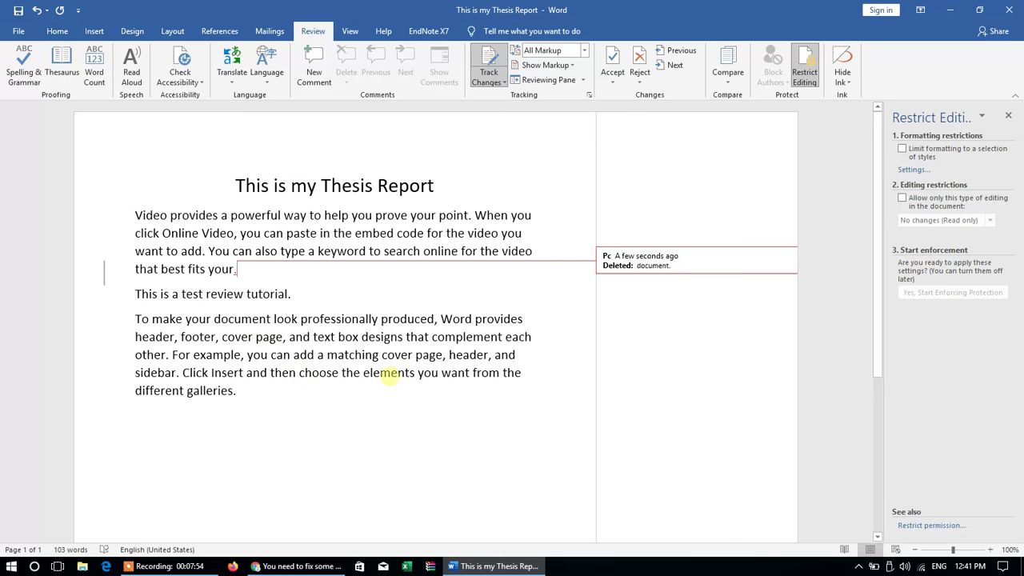
# - Replace the word "elements" in the last paragraph with "component"
pyautogui.click(390, 373)
pyautogui.doubleClick(390, 373)
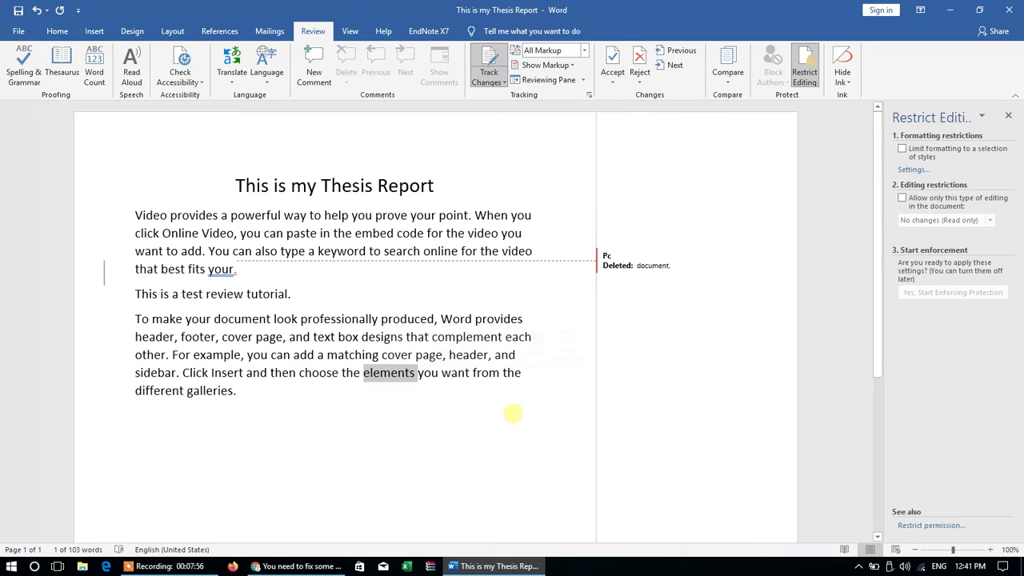
pyautogui.press('Delete')
pyautogui.write('compo')
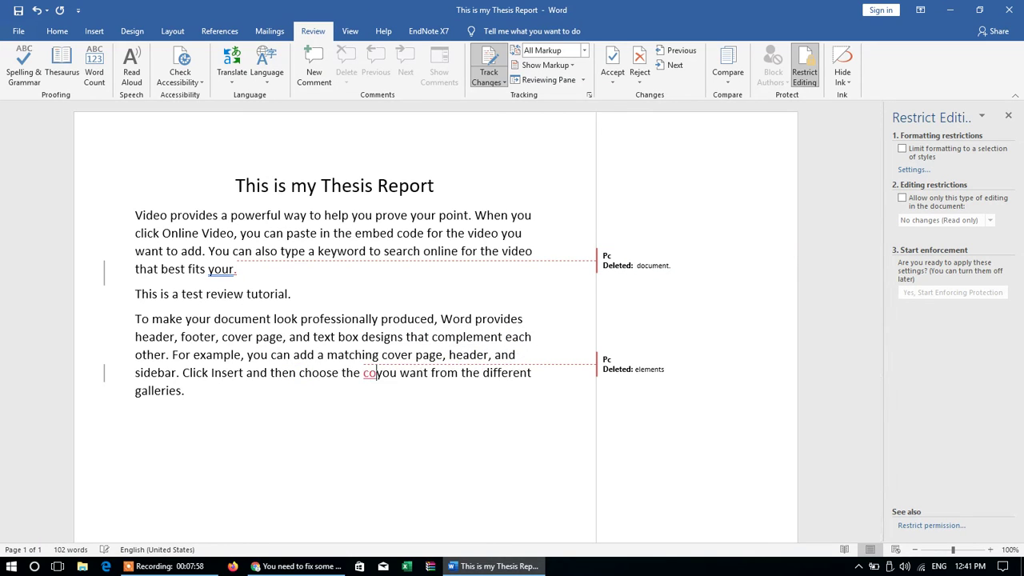
pyautogui.write('nent')
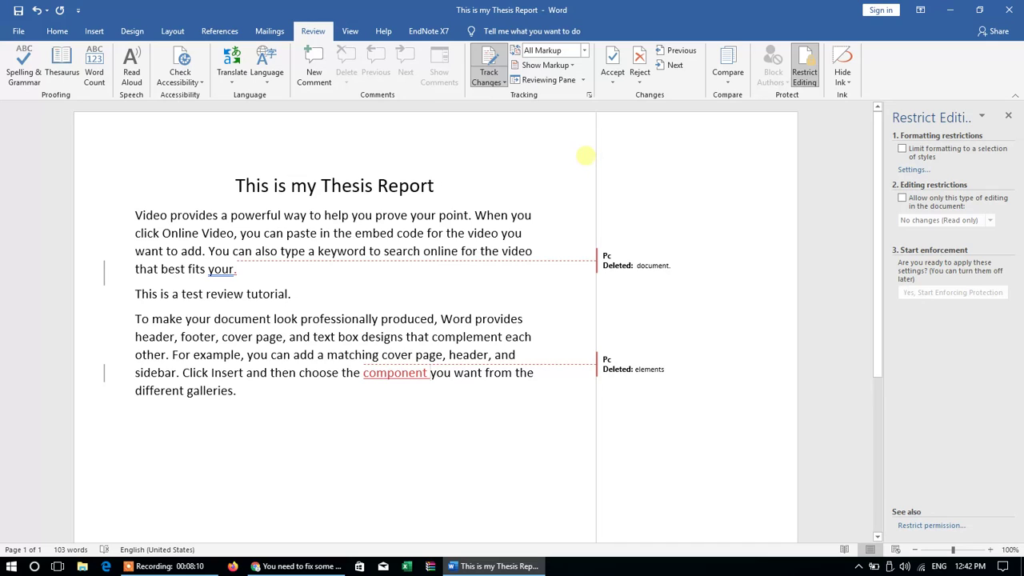
# - Accept all tracked changes in the document and stop tracking
pyautogui.click(613, 84)
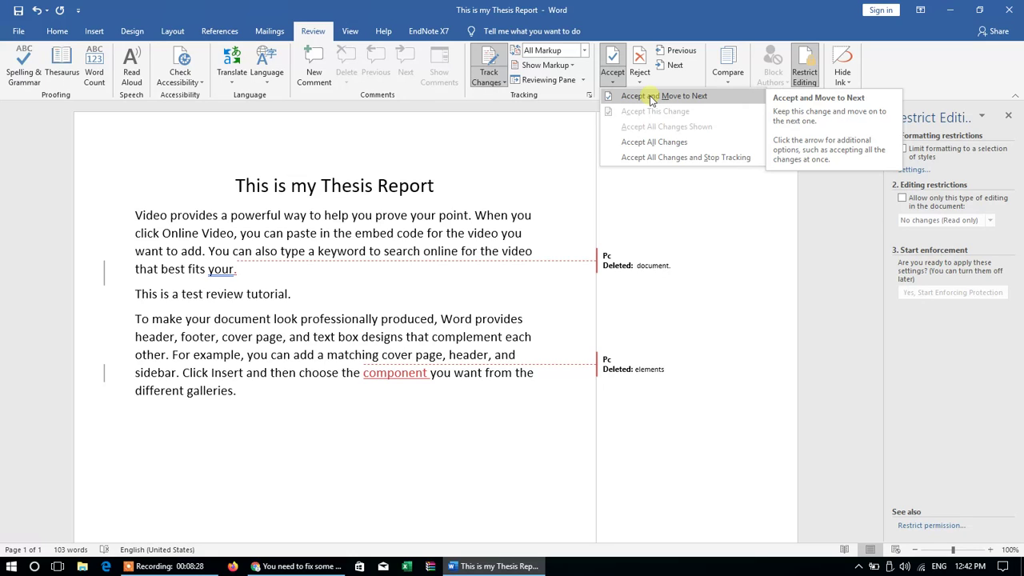
pyautogui.click(686, 158)
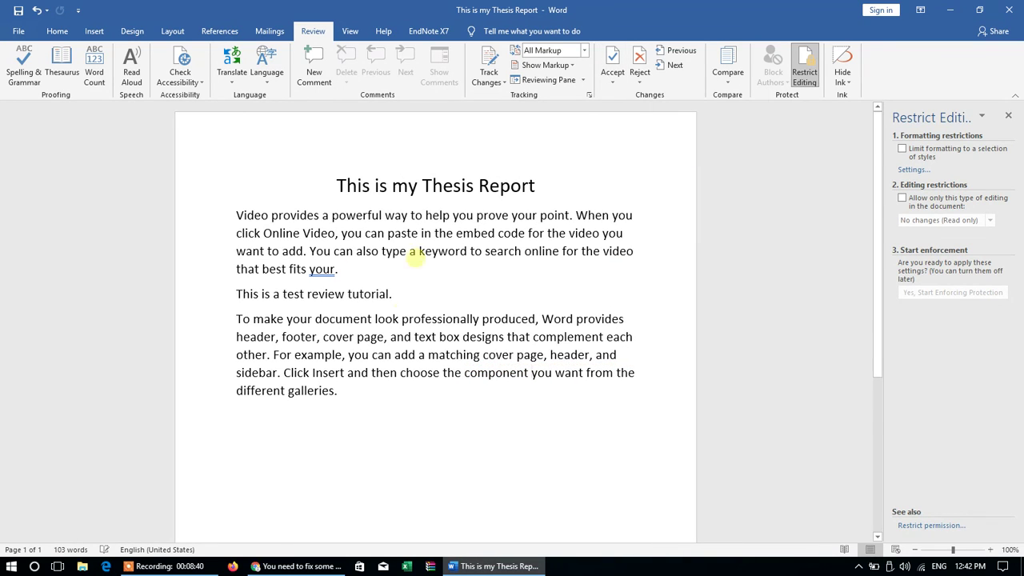